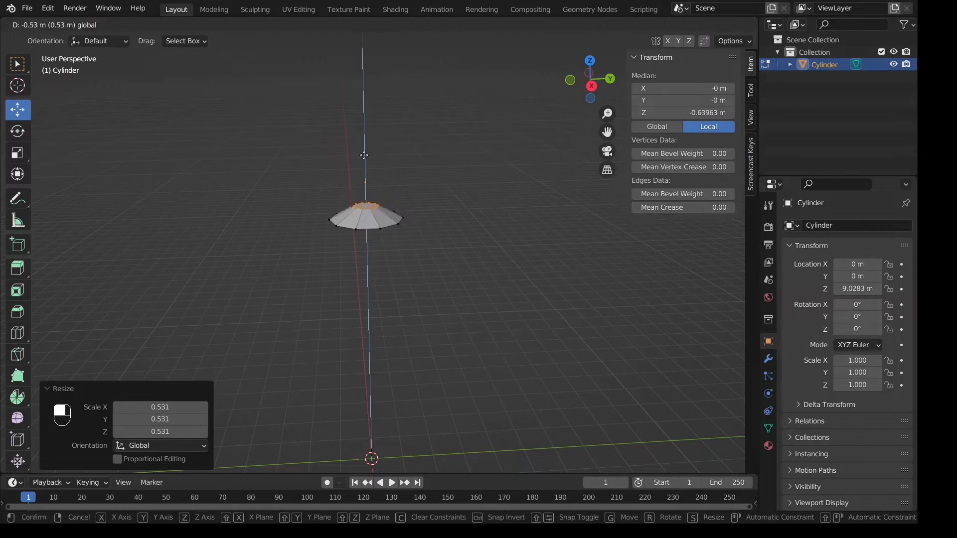
- Lower the cap's narrowed top ring and extrude the bottom face downward in two sections, the second about 0.97 m deep
click(364, 155)
drag(329, 187, 400, 201)
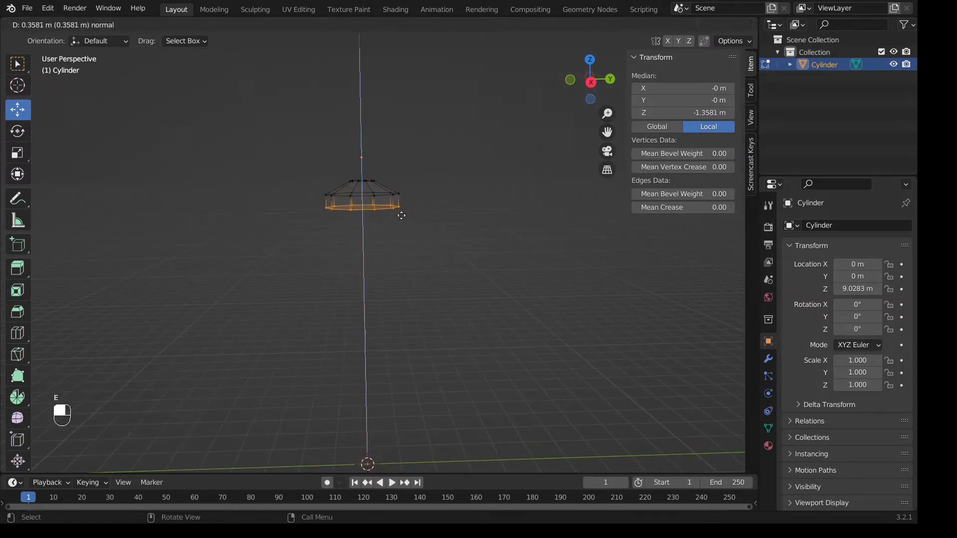
key(s)
click(407, 224)
key(e)
click(408, 259)
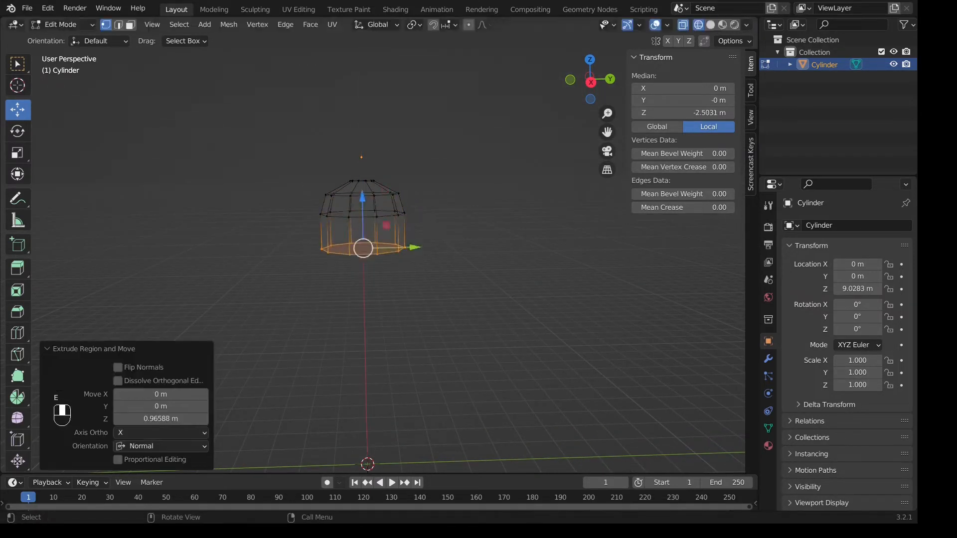
- Extrude the cap's bottom face down by one more section and scale it by about 1.07
click(423, 260)
key(e)
click(422, 285)
key(s)
click(417, 266)
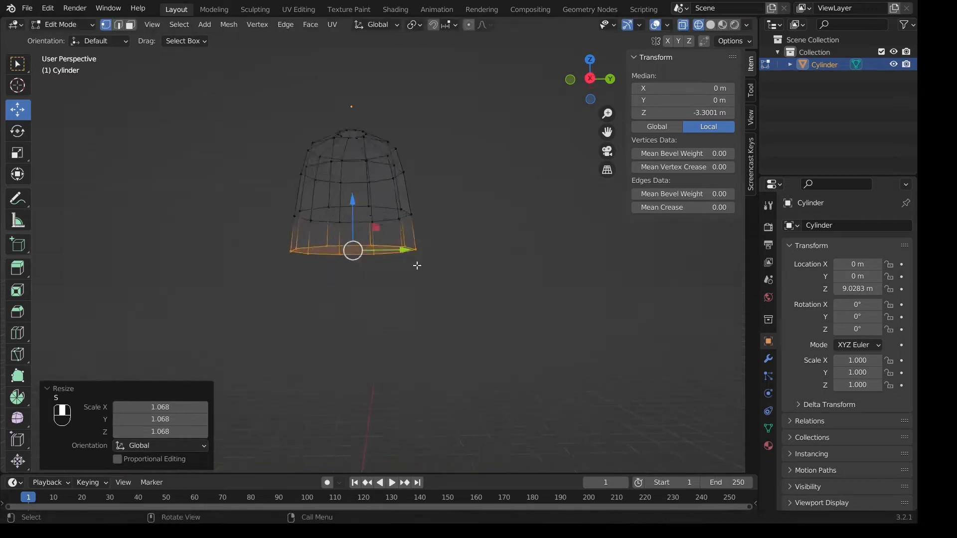
- Inset the cap's bottom face and push it up inside the cap, scaling it to about 0.90
click(390, 252)
middle_drag(390, 252, 389, 232)
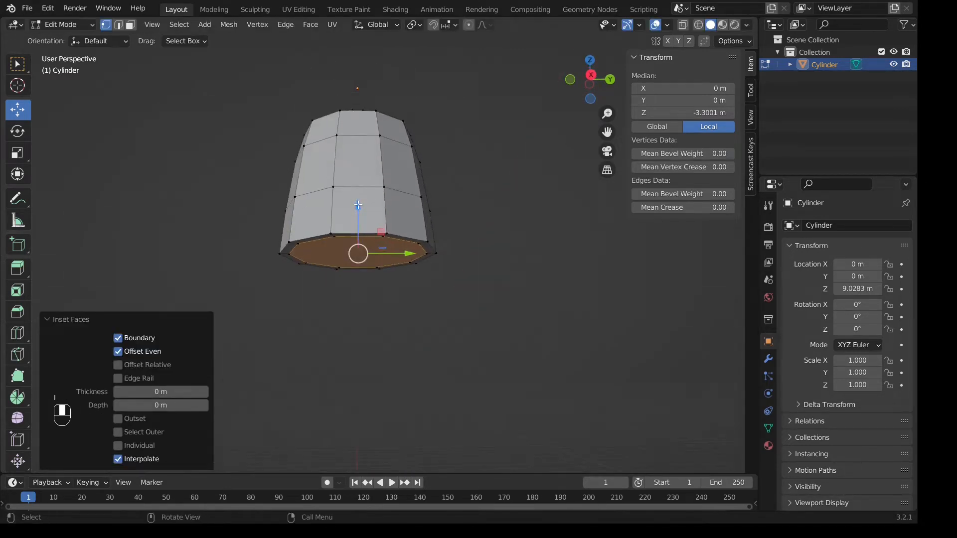
click(400, 248)
key(shift+z)
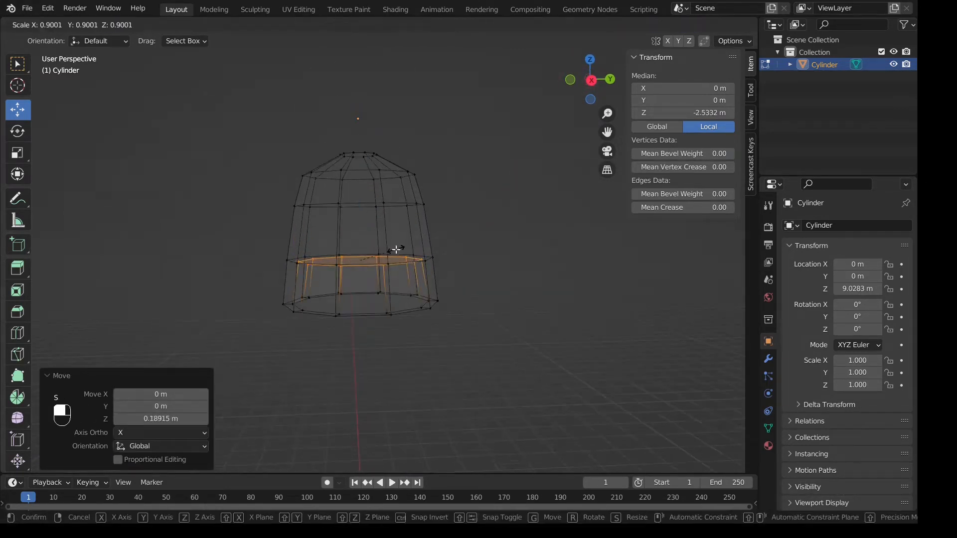
click(396, 250)
- Extrude the inner face further up inside the cap in two sections, scaling each to follow the outer wall
key(e)
click(368, 192)
key(s)
click(365, 193)
key(e)
click(349, 160)
key(s)
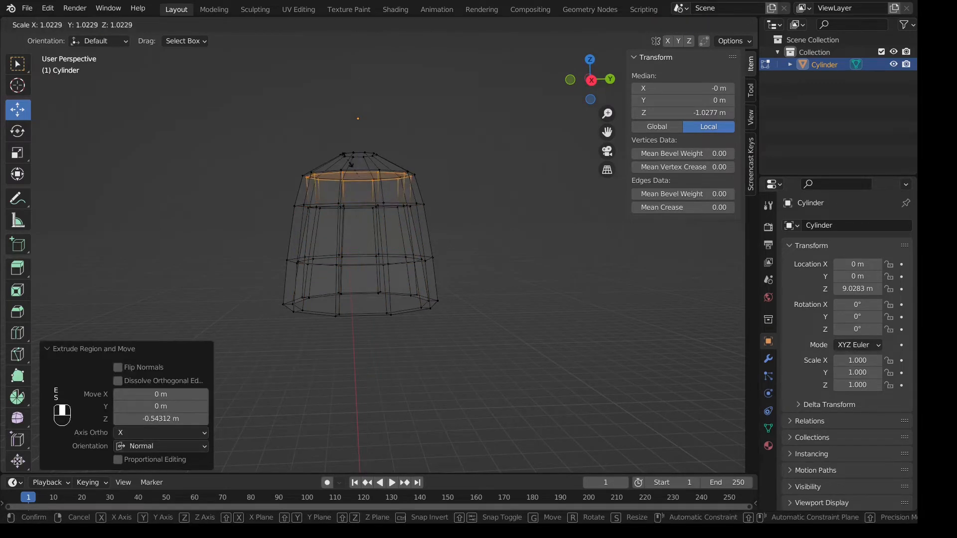
click(355, 169)
- Extrude the inner face up to just below the cap's top and scale it to about 0.48
key(e)
click(368, 181)
key(e)
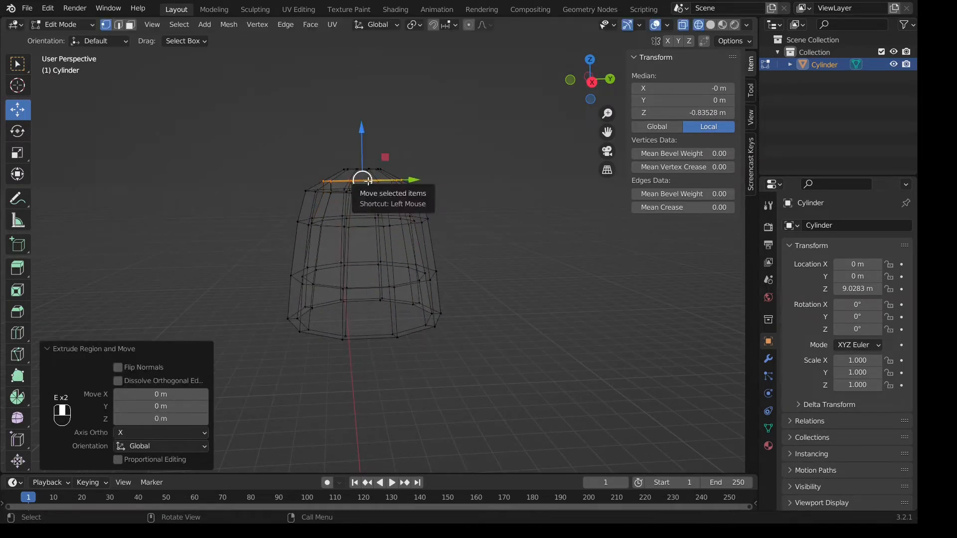
key(ctrl+z)
click(377, 184)
middle_drag(377, 184, 381, 234)
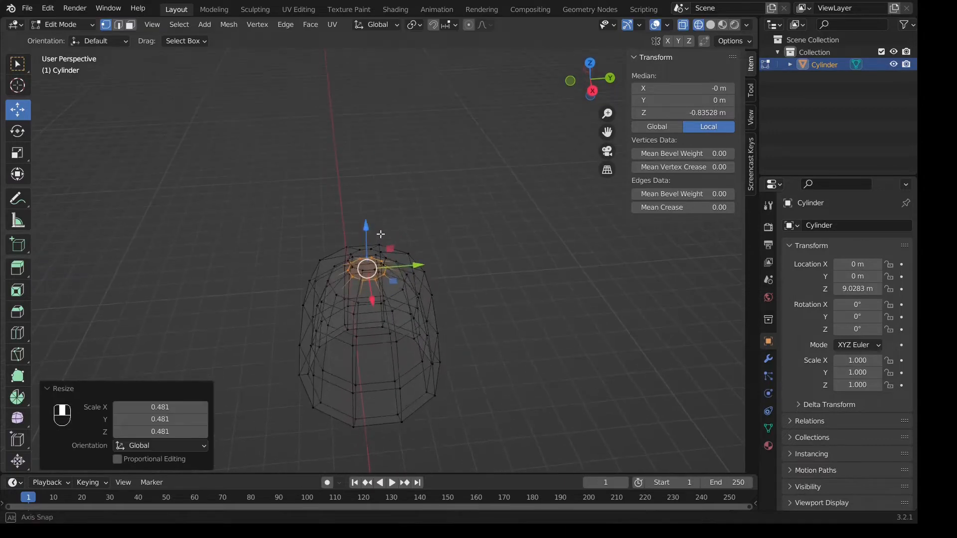
- Extrude the stem down from the inner top in two sections, the first about 2.06 m long, offsetting them along Y for a slight bend
click(382, 368)
middle_drag(383, 368, 385, 317)
drag(418, 260, 421, 261)
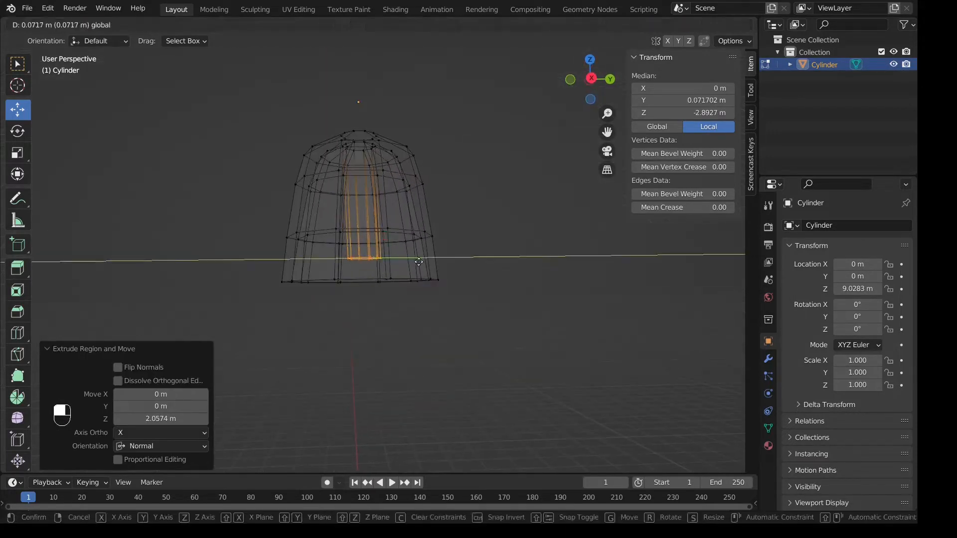
key(e)
click(369, 331)
drag(419, 320, 416, 321)
key(shift+z)
middle_drag(416, 322, 407, 259)
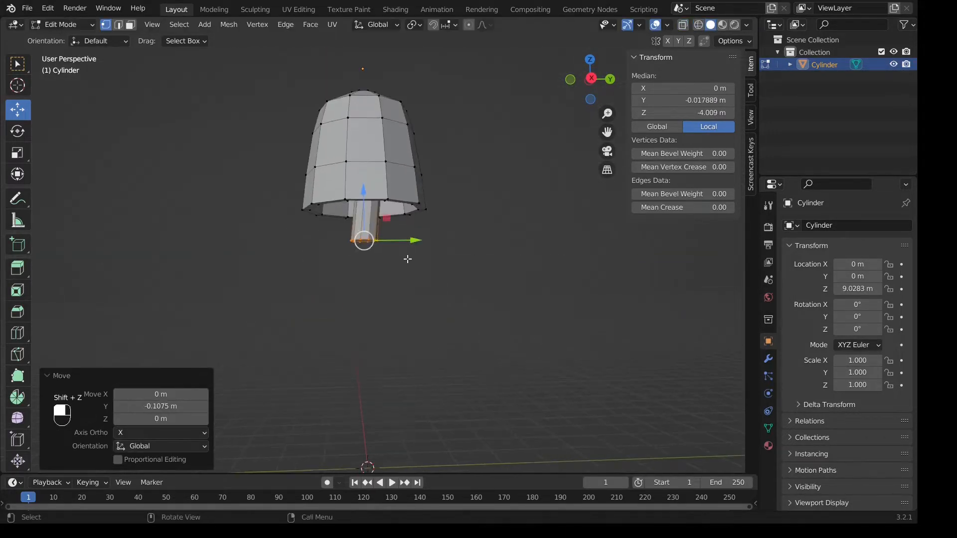
- Extend the first mushroom's stem down to the ground and leave Edit Mode
click(401, 390)
key(ctrl+z)
scroll(427, 315, down, 4)
click(443, 340)
middle_drag(442, 341, 448, 226)
key(Tab)
- Add a second cylinder, place it at about Y 5.92 m and Z 9.10 m, and scale it to about 1.495
key(shift+a)
mouse_move(364, 268)
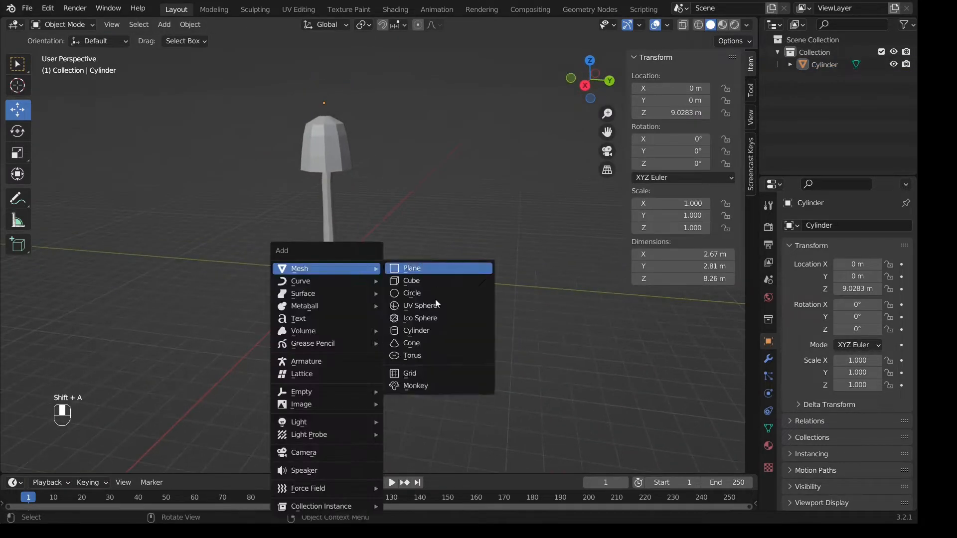
click(427, 330)
drag(375, 274, 480, 281)
drag(438, 233, 439, 62)
scroll(401, 198, up, 3)
shift+middle_drag(454, 144, 396, 208)
key(s)
click(425, 186)
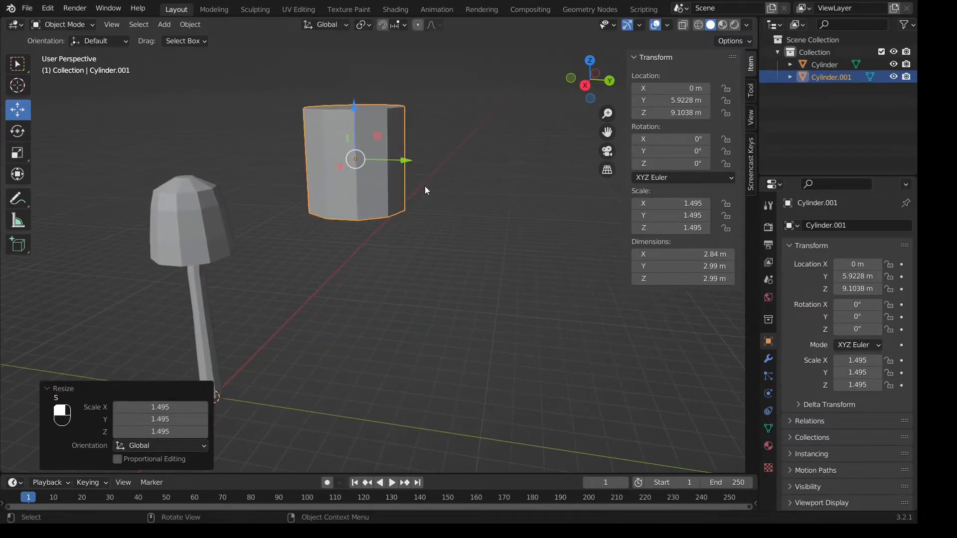
- Lower the second cylinder's top face about 1.09 m, shrink it to about 0.34, and raise the bottom face about 1.29 m
key(Tab)
middle_drag(293, 80, 303, 81)
drag(389, 62, 418, 144)
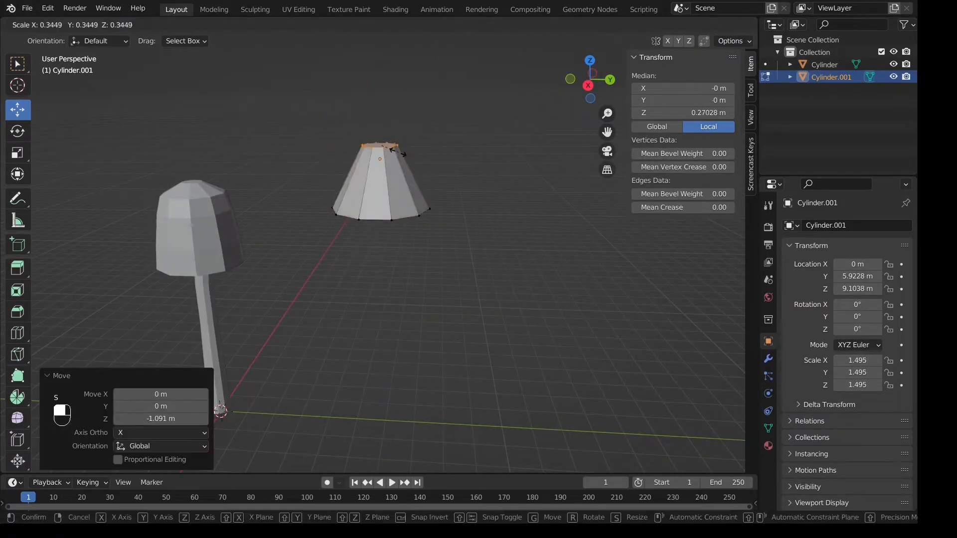
click(390, 149)
key(shift+z)
drag(292, 180, 466, 248)
drag(377, 119, 378, 105)
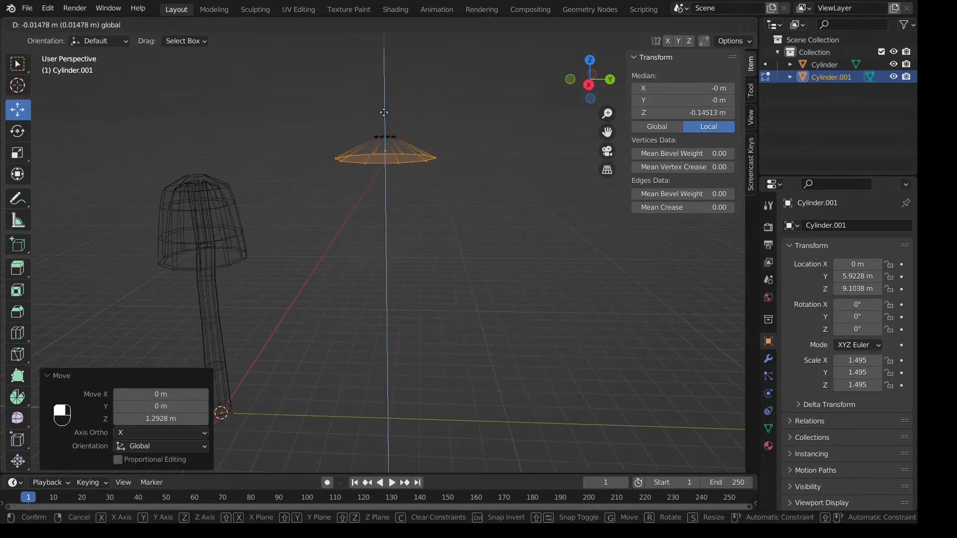
- Extrude the second cap's bottom face down in two widening sections, the last about 2.19 m deep and scaled by about 1.22
key(e)
click(432, 217)
key(s)
click(438, 219)
key(e)
click(438, 288)
key(s)
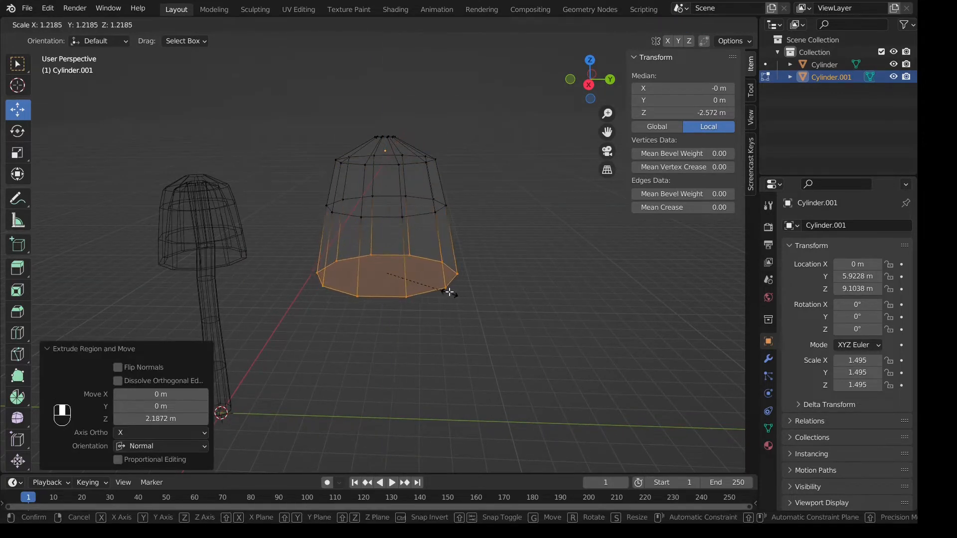
click(450, 292)
- Inset the second cap's bottom face and push it up inside to start the hollow
mouse_move(450, 292)
middle_down()
mouse_move(429, 242)
mouse_move(412, 289)
middle_up()
scroll(429, 242, up, 1)
key(shift+z)
key(i)
click(422, 241)
key(shift+z)
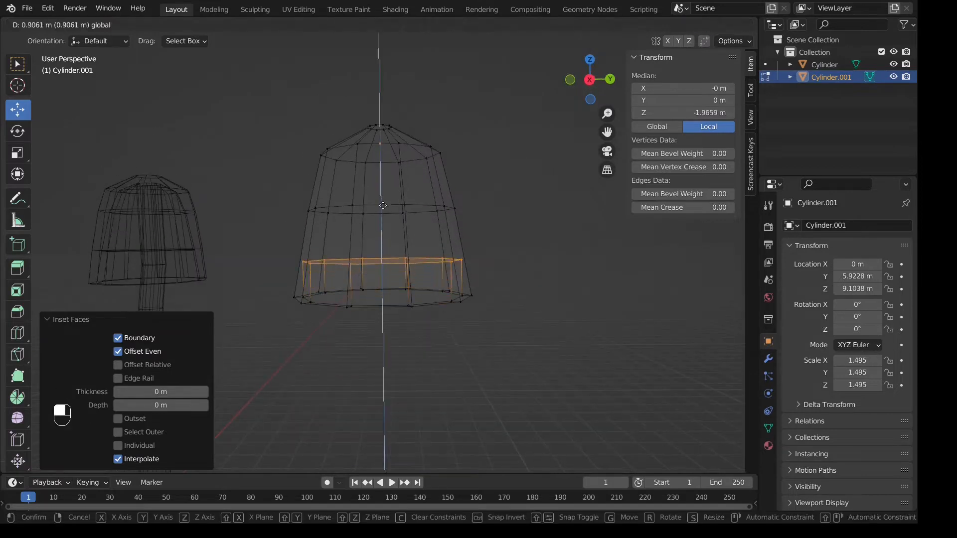
click(437, 222)
- Extrude the second cap's inner face up about 1.32 m, scale it to about 0.76, and extrude it again, shrinking it to about 0.34
click(413, 159)
key(s)
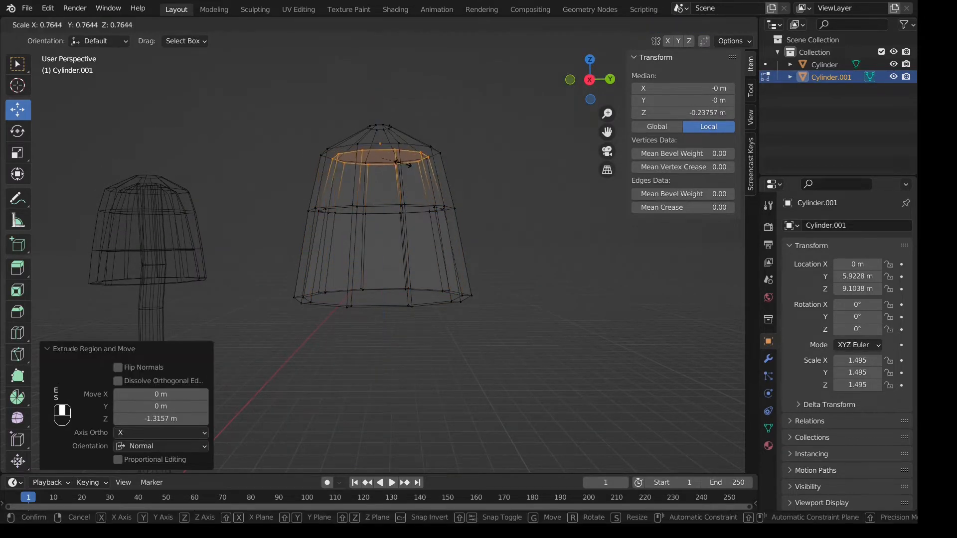
click(405, 164)
middle_drag(405, 164, 414, 193)
key(e)
click(407, 165)
key(s)
click(393, 171)
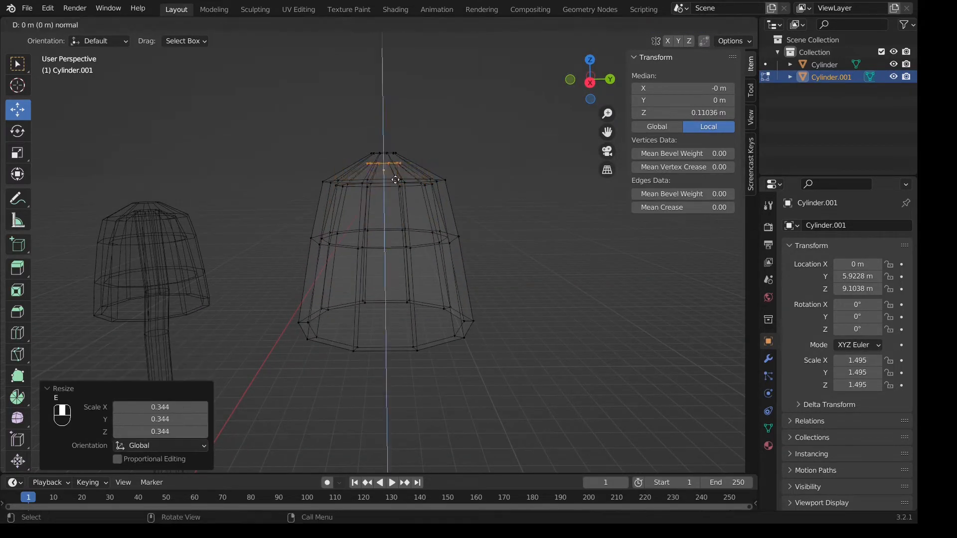
- Extrude the second mushroom's stem downward in sections, the last about 2.2 m long, shifting them along Y to bend the stem
key(e)
click(401, 344)
drag(434, 337, 446, 337)
middle_drag(447, 337, 446, 301)
key(e)
click(445, 374)
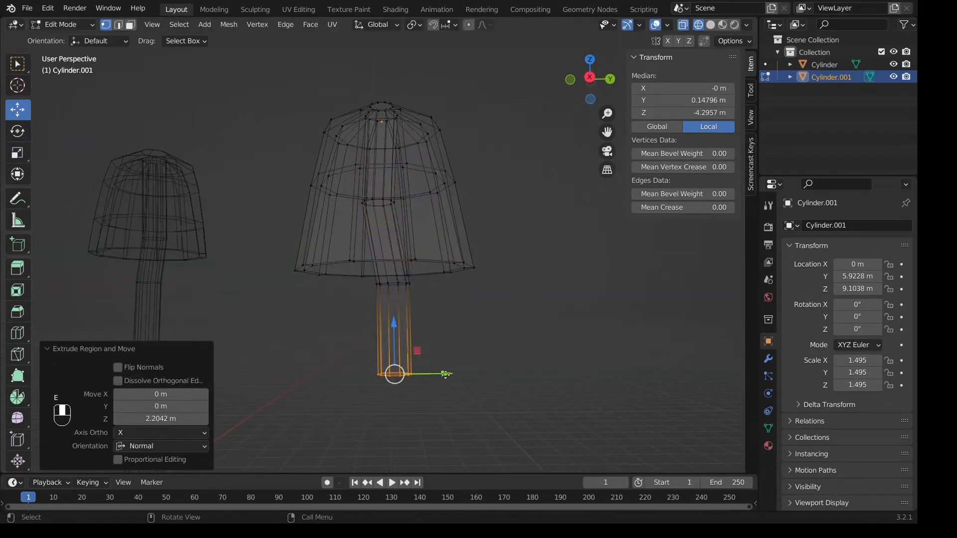
drag(447, 374, 456, 373)
key(shift+z)
- Extrude the final section of the second stem downward and scale its base
key(e)
click(402, 306)
middle_drag(402, 306, 408, 219)
key(s)
click(432, 342)
- Leave Edit Mode and move the second mushroom beside the first, to about X -1.42 m, Y 3.71 m, Z 9.59 m
key(Tab)
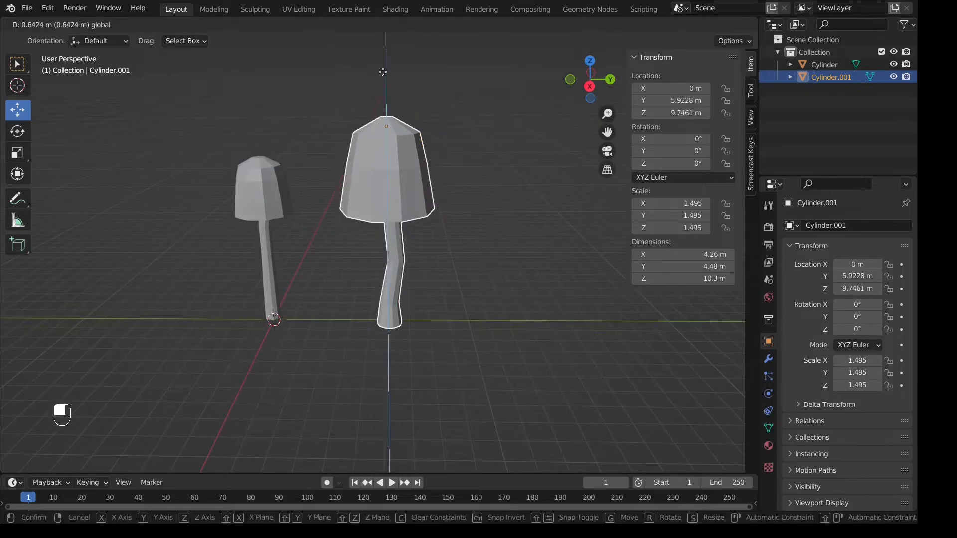
click(383, 72)
middle_drag(383, 71, 361, 224)
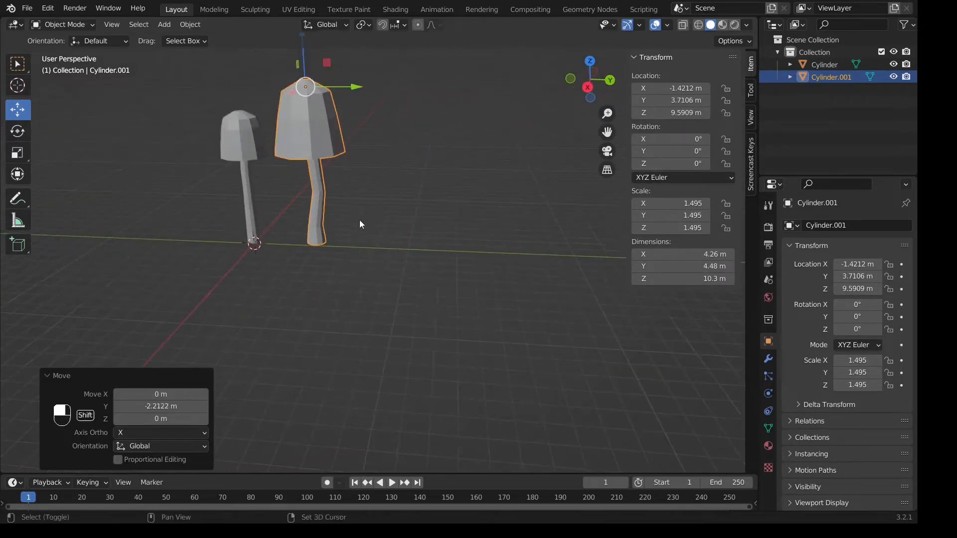
- Add a third cylinder, place it at about Y 11.84 m and Z 9.35 m, and scale it to about 1.742
key(shift+a)
mouse_move(318, 216)
click(410, 280)
drag(304, 245, 489, 253)
drag(437, 209, 442, 86)
shift+middle_drag(442, 82, 414, 129)
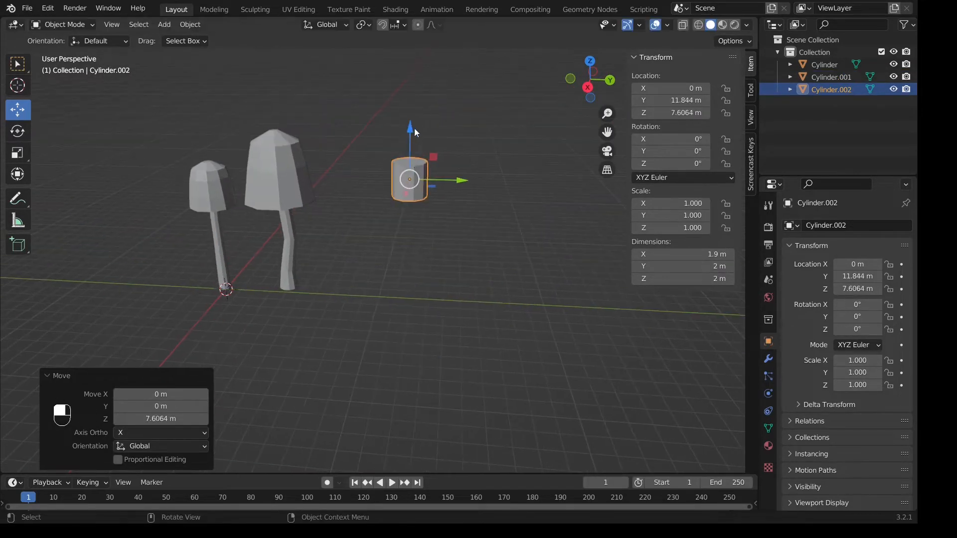
drag(410, 130, 411, 110)
middle_drag(412, 164, 416, 201)
scroll(416, 197, down, 3)
key(s)
click(459, 184)
- Shape the third cylinder into a shallow cap top by narrowing its top face and raising its bottom face about 2.74 m
mouse_move(387, 179)
mouse_down()
mouse_move(386, 160)
mouse_move(428, 201)
mouse_move(328, 278)
mouse_up()
key(Tab)
click(395, 192)
key(shift+z)
drag(389, 201, 389, 151)
scroll(392, 199, up, 1)
shift+middle_drag(395, 208, 385, 208)
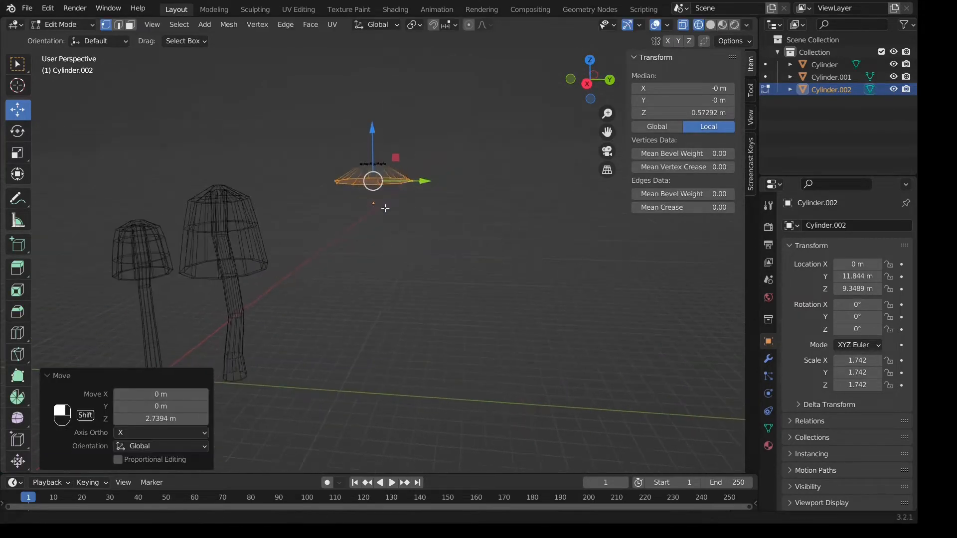
- Extrude the third cap's bottom face down in widening sections, the last about 1.44 m deep and scaled by about 1.08
key(s)
key(e)
key(s)
key(e)
key(s)
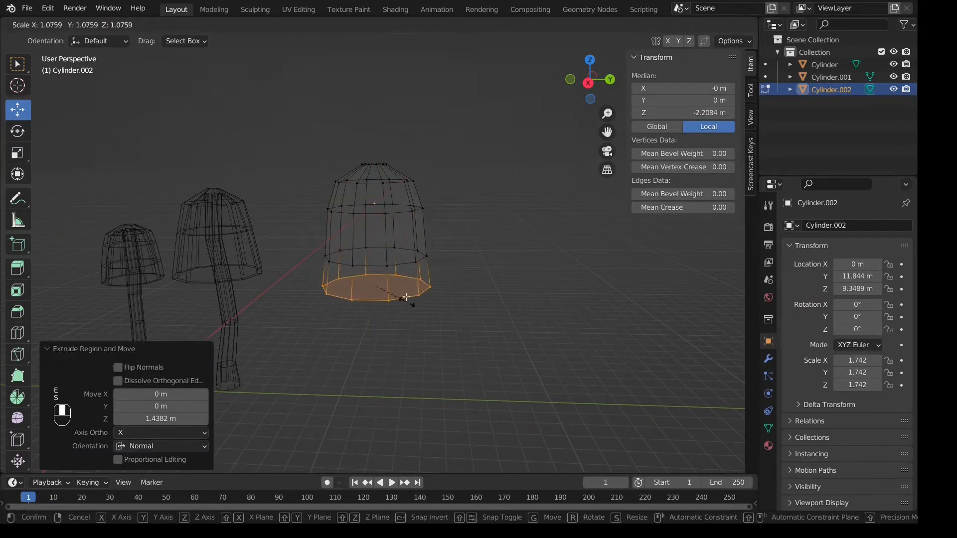
click(409, 301)
key(shift+z)
- Inset the third cap's bottom face and move it up inside the cap
middle_drag(408, 299, 391, 271)
click(402, 237)
scroll(401, 239, up, 1)
key(i)
click(398, 253)
key(shift+z)
drag(388, 265, 388, 220)
- Scale the third cap's inner face, extrude it about 2.3 m upward, and scale the new face to about 0.89
scroll(391, 225, up, 1)
key(s)
key(e)
key(s)
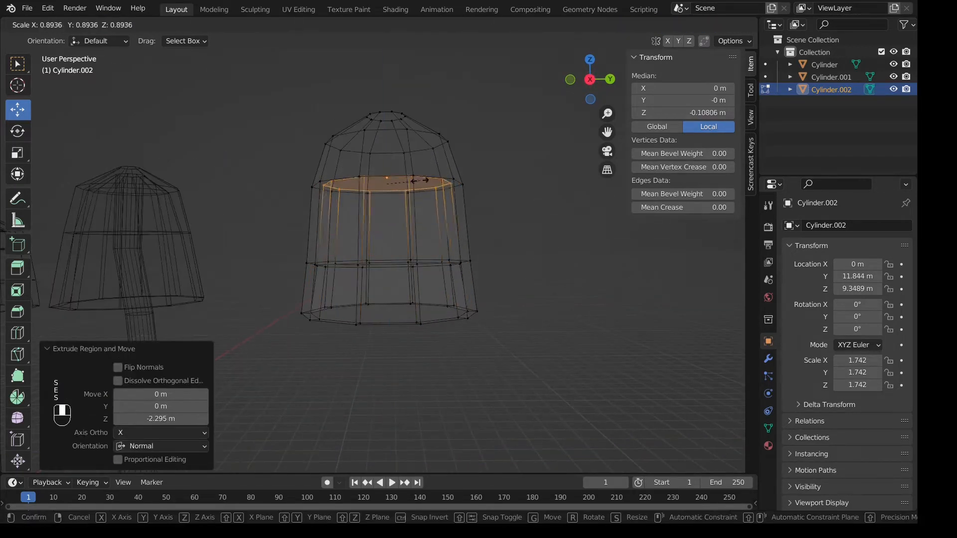
click(420, 179)
- Extrude the third cap's inner face up in two more sections, the last about 0.54 m high and scaled to about 0.36
key(e)
click(420, 142)
key(s)
click(413, 141)
key(e)
click(412, 122)
key(s)
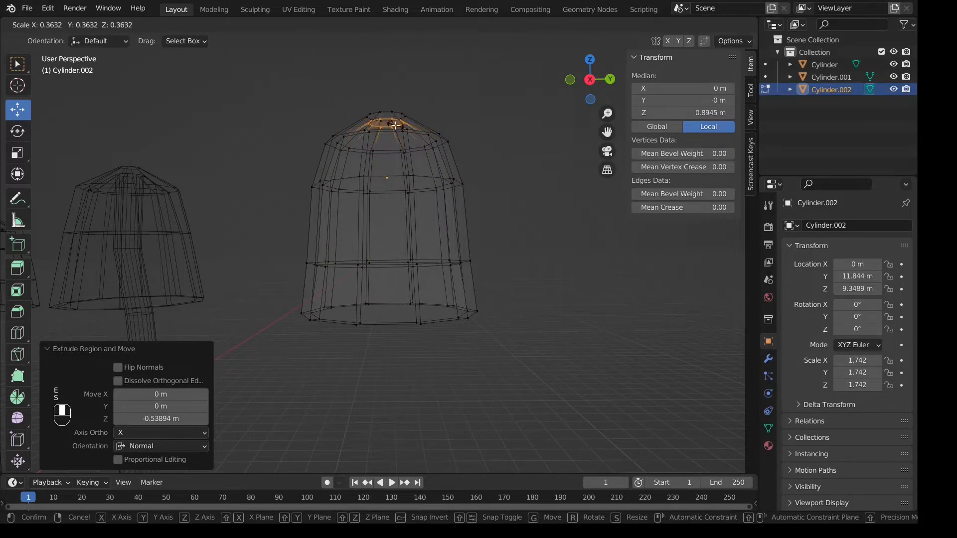
click(395, 125)
- Extrude the third mushroom's stem down from the inner top in three sections, shifting one about 0.13 m along Y
middle_drag(396, 127, 405, 156)
key(e)
click(429, 238)
drag(434, 238, 426, 241)
key(e)
click(424, 364)
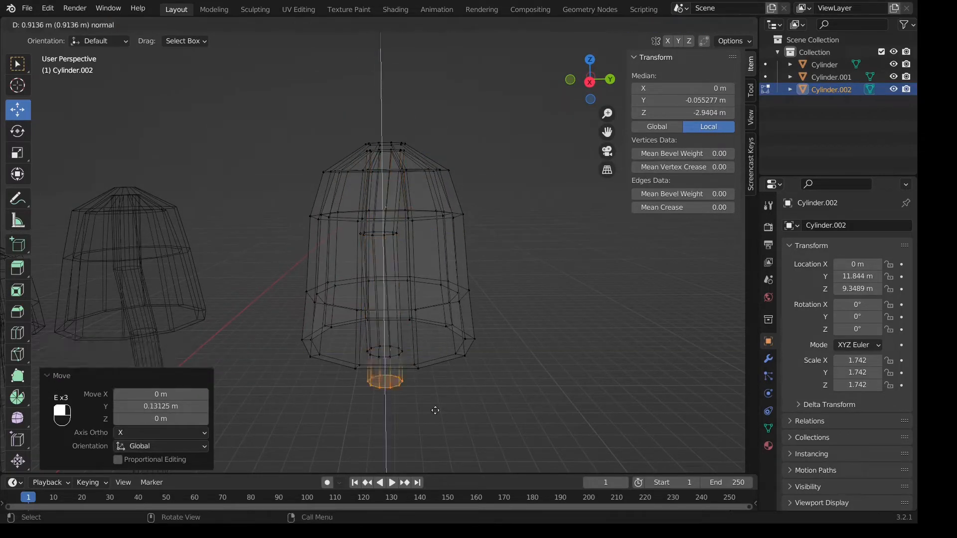
click(430, 463)
- Extend the third stem to ground level and flare its base by a scale of about 1.19
scroll(426, 463, down, 2)
shift+middle_drag(423, 456, 425, 318)
click(430, 374)
key(s)
click(438, 370)
scroll(434, 349, down, 2)
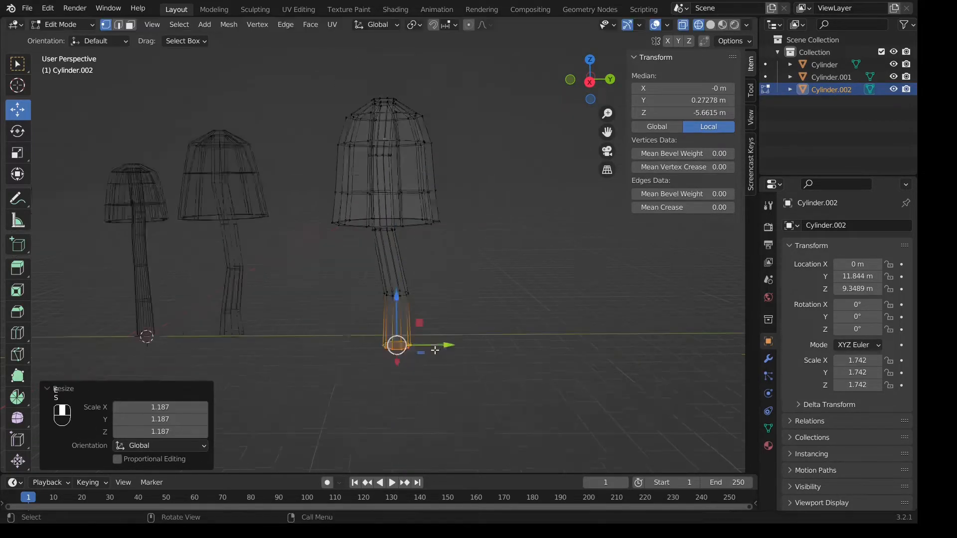
- Finish editing the third mushroom's mesh and return the viewport to solid shading
key(Tab)
click(710, 24)
click(433, 253)
mouse_move(432, 253)
middle_down()
mouse_move(418, 224)
mouse_move(390, 231)
mouse_move(429, 239)
middle_up()
scroll(418, 224, up, 2)
shift+middle_drag(429, 239, 459, 319)
scroll(471, 273, down, 5)
scroll(447, 325, up, 1)
click(459, 279)
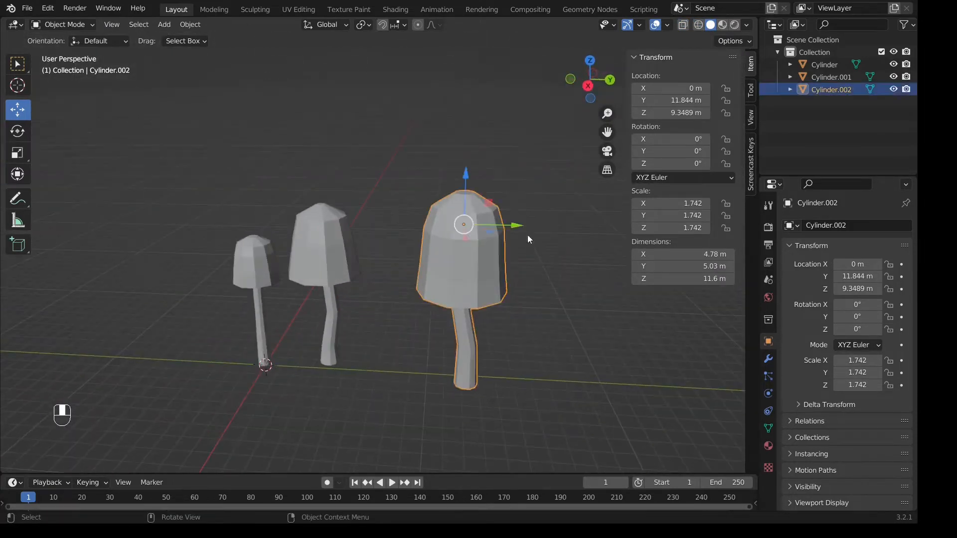
- Move the third mushroom closer to the others, about 3.3 m along negative Y and 2.35 m along negative X
drag(516, 226, 456, 224)
middle_drag(429, 239, 379, 257)
drag(363, 263, 391, 239)
middle_drag(392, 240, 446, 257)
scroll(417, 229, down, 1)
shift+middle_drag(503, 259, 424, 245)
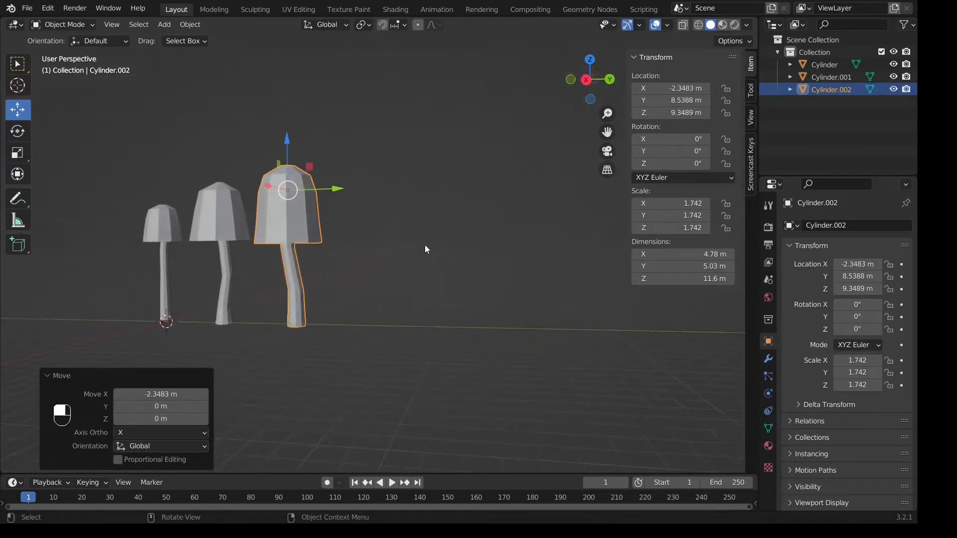
- Add a new cylinder and place it past the third mushroom at about Y 16.1 m and Z 8.4 m
key(shift+a)
mouse_move(369, 243)
click(416, 302)
scroll(220, 296, down, 1)
drag(256, 317, 425, 322)
drag(383, 276, 383, 175)
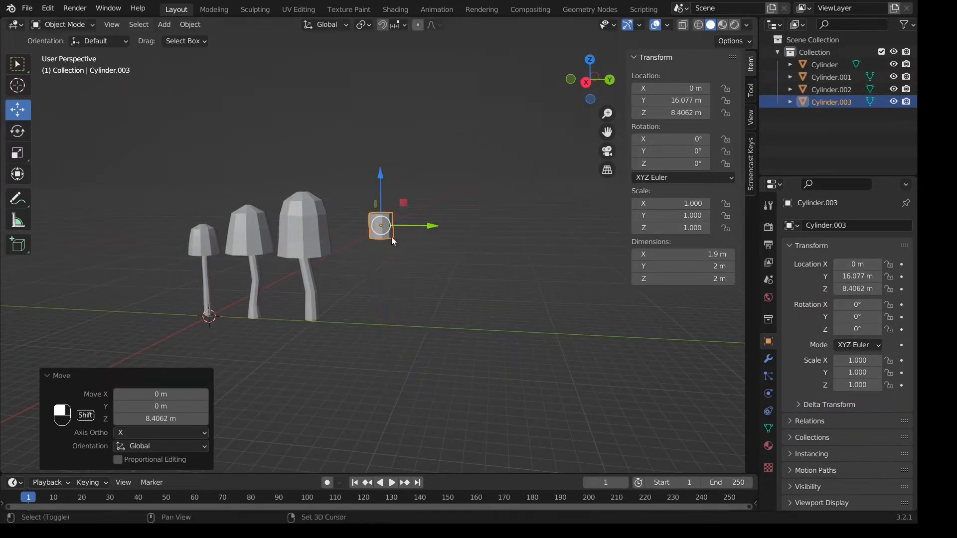
- Raise the new cylinder to about Z 10.8 m and scale it to about 1.25
shift+middle_drag(391, 238, 382, 253)
scroll(379, 245, up, 2)
drag(369, 188, 369, 150)
middle_drag(366, 227, 368, 247)
click(397, 268)
- Scale in the new cylinder's top face and move its bottom ring up about 1.6 m to form the cap's crown
key(Tab)
scroll(389, 254, up, 3)
drag(284, 173, 406, 244)
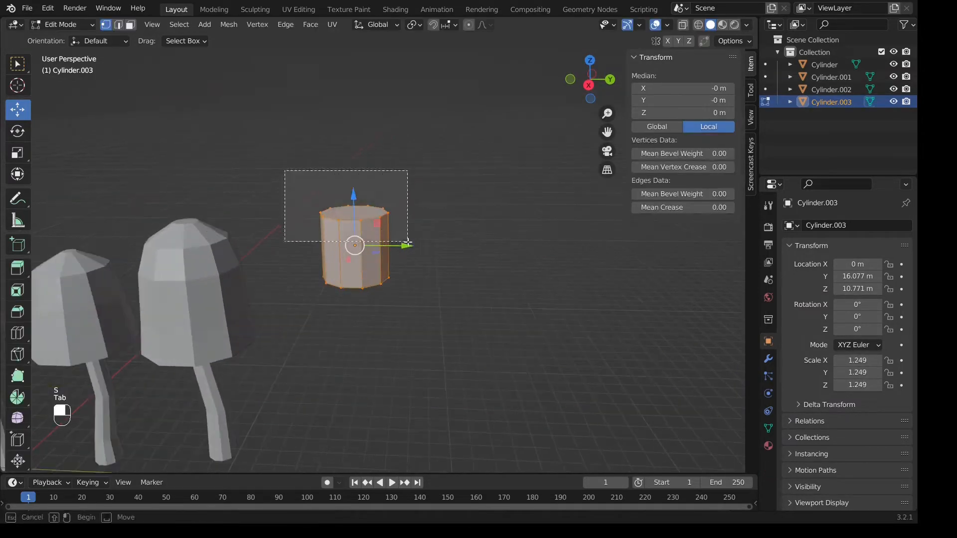
key(s)
click(365, 220)
key(shift+z)
drag(302, 249, 416, 305)
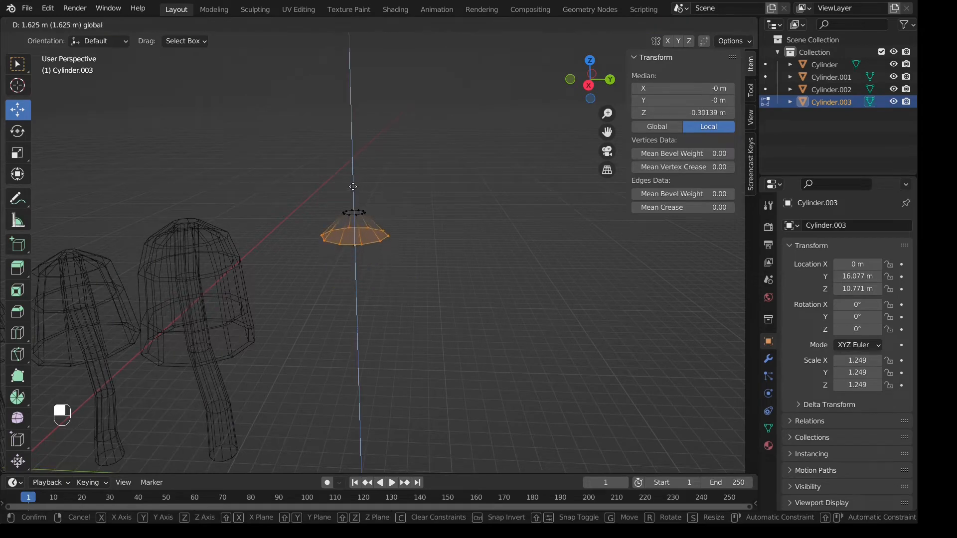
click(353, 184)
- Extrude the fourth cap downward in widening sections, the last about 1.9 m high and scaled to about 1.09
middle_drag(355, 186, 393, 208)
click(410, 262)
key(e)
click(414, 309)
key(s)
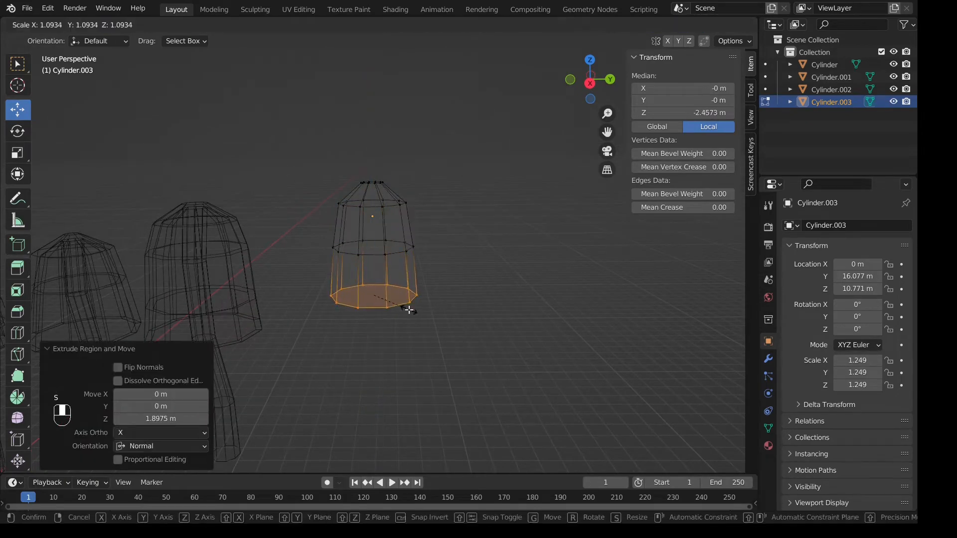
click(409, 310)
- Inset the fourth cap's bottom face and push the inner face about 1.47 m up into the cap
shift+middle_drag(409, 309, 395, 211)
key(shift+z)
key(i)
click(392, 236)
click(363, 149)
key(shift+z)
shift+middle_drag(363, 149, 381, 285)
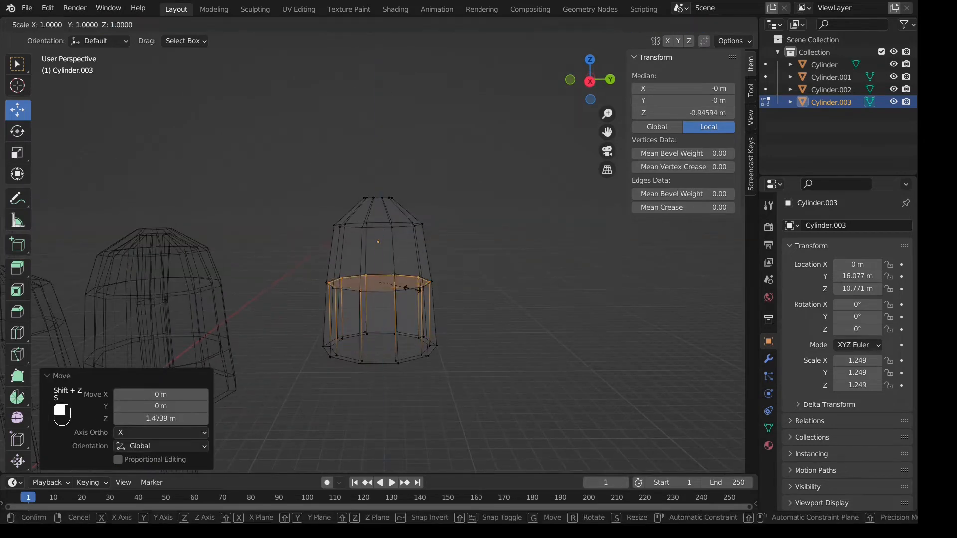
- Extrude the fourth cap's inner face up toward the crown and scale its top to about 0.48
click(402, 213)
key(s)
click(396, 215)
key(e)
click(394, 200)
key(s)
click(387, 203)
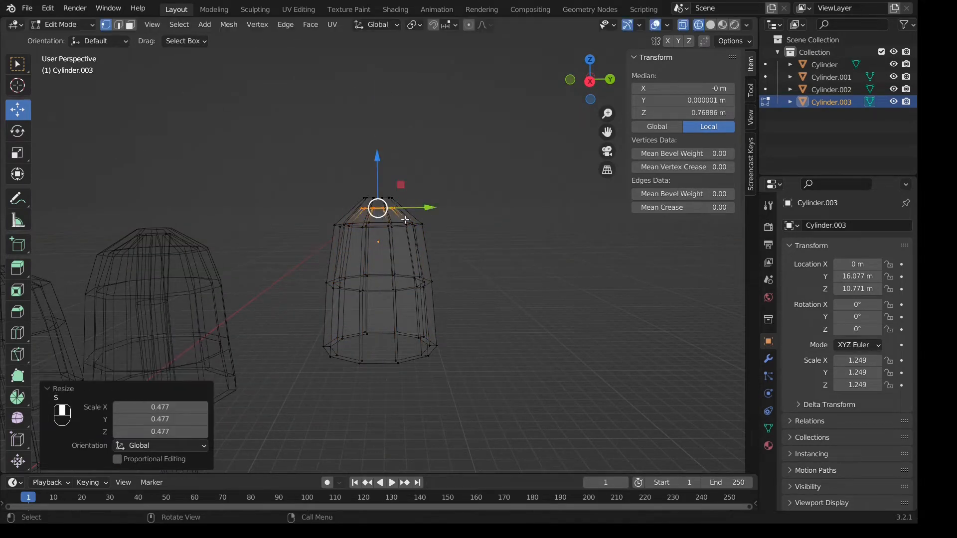
- Extrude the fourth mushroom's stem down from the inner top in two sections, the second about 2.3 m long
middle_drag(389, 206, 405, 288)
click(400, 359)
middle_drag(400, 359, 403, 329)
drag(427, 293, 423, 293)
key(e)
click(403, 383)
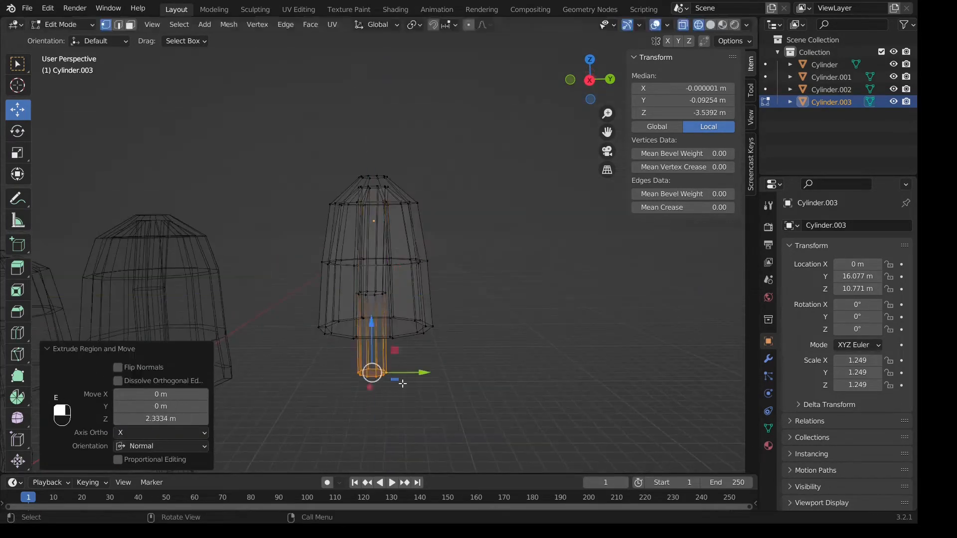
- Shift the fourth stem's end along Y and extrude it to ground level, widening one section by about 1.21
click(441, 377)
scroll(442, 378, down, 2)
shift+middle_drag(441, 378, 458, 290)
key(e)
click(456, 376)
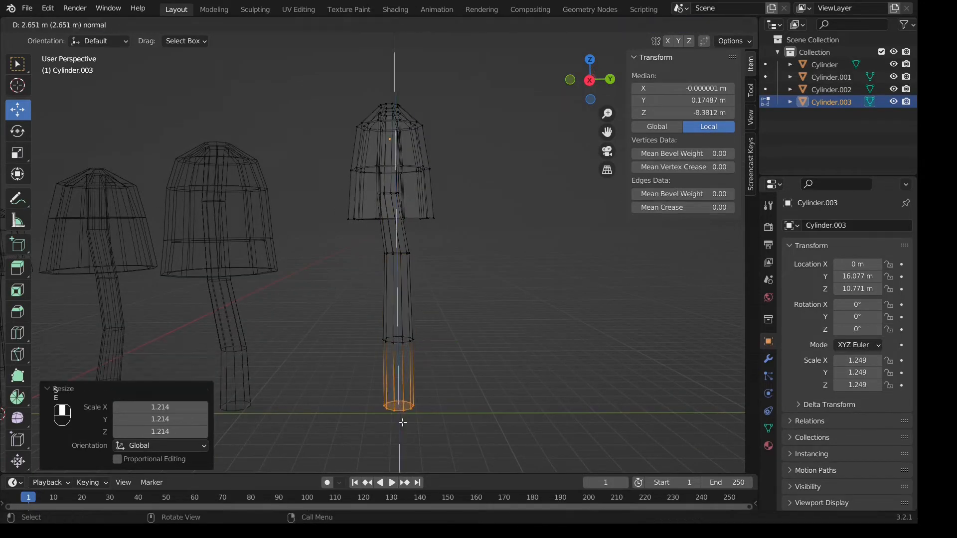
click(402, 423)
- Flare the fourth stem's base, shift the ring above it slightly along Y, and finish editing in solid shading
key(s)
click(445, 388)
drag(446, 324, 369, 357)
drag(454, 342, 460, 342)
scroll(455, 289, down, 1)
key(Tab)
key(shift+z)
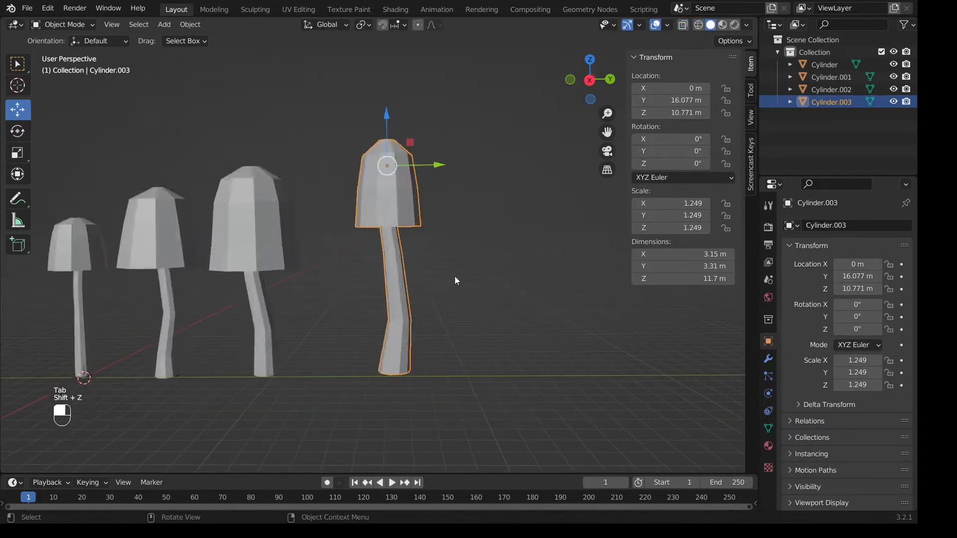
click(454, 277)
middle_drag(455, 276, 202, 331)
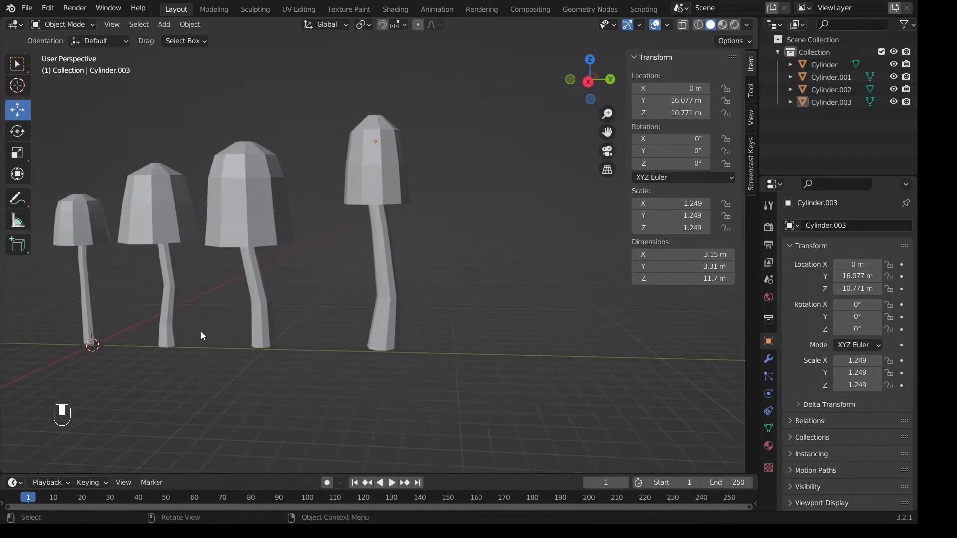
- Duplicate the third mushroom to about Y 21.6 m, beyond the fourth, and scale the copy to about 0.73
click(494, 329)
middle_drag(334, 308, 444, 341)
key(s)
click(441, 248)
- Rotate the small mushroom's stem base about X and shift it to bend the stem's end sideways
scroll(441, 259, up, 3)
key(Tab)
key(r)
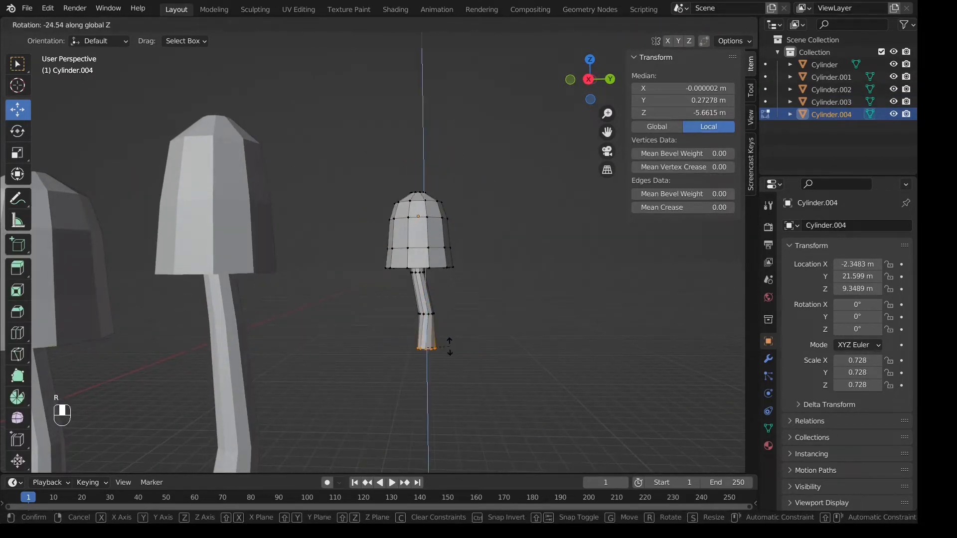
key(x)
key(x)
key(x)
key(x)
key(x)
click(476, 348)
drag(407, 291, 407, 291)
- Rotate the small stem's ring at the bend and shift it slightly along negative Y
key(shift+z)
scroll(444, 324, up, 3)
shift+middle_drag(444, 324, 413, 223)
alt+click(424, 288)
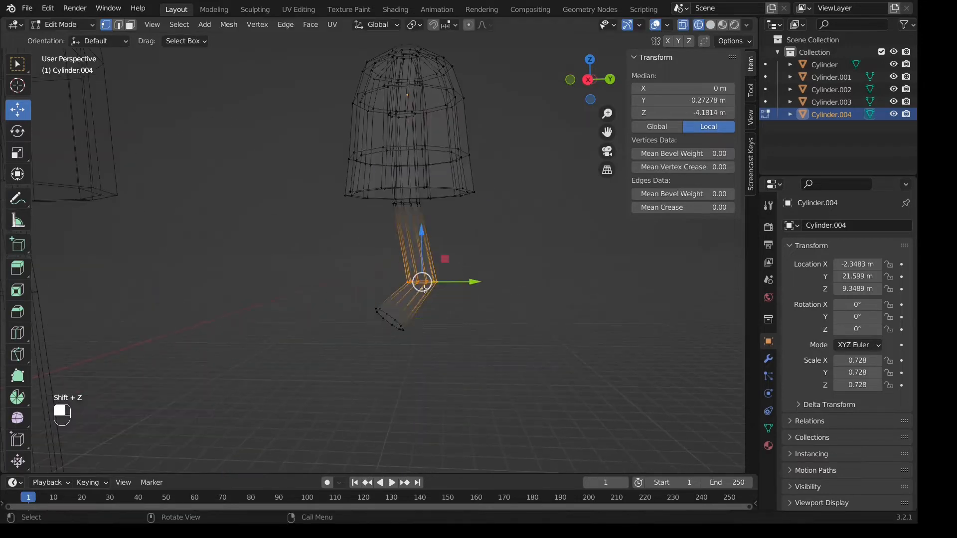
click(417, 233)
key(r)
click(442, 281)
drag(475, 279, 469, 280)
- Tilt the small mushroom's cap about X, shift it slightly along Y, and finish editing in solid shading
scroll(442, 239, down, 2)
shift+middle_drag(442, 237, 443, 256)
drag(310, 95, 483, 236)
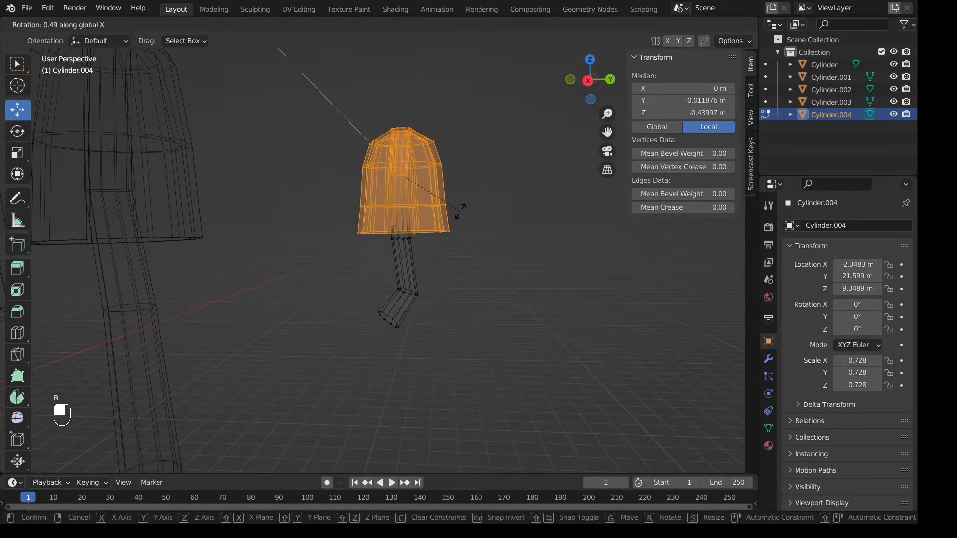
click(459, 224)
drag(445, 174, 453, 178)
key(Tab)
key(shift+z)
scroll(444, 251, down, 3)
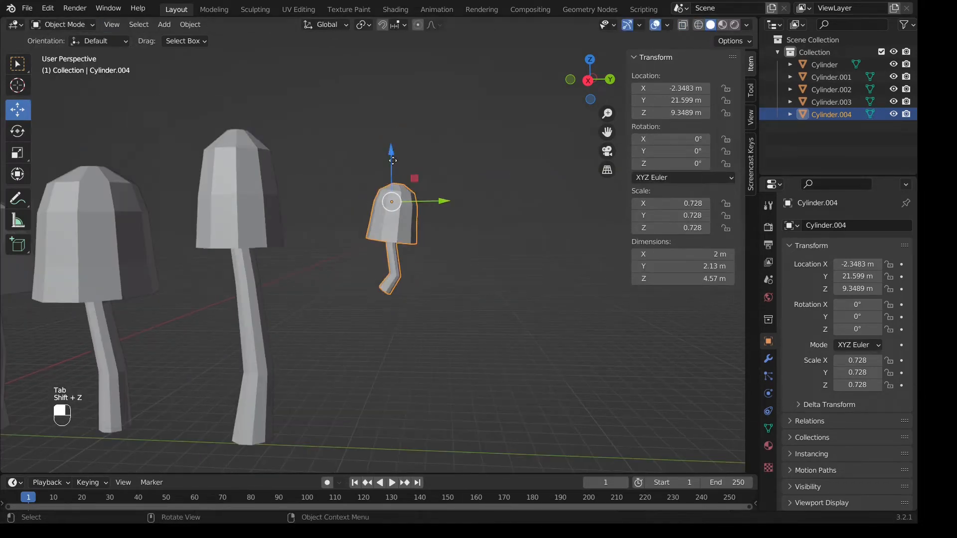
- Move the small mushroom beside the fourth stem, to about X 0.02 m, Y 18 m and Z 5.93 m
drag(392, 155, 391, 239)
drag(437, 283, 327, 284)
middle_drag(386, 224, 349, 264)
drag(241, 262, 220, 273)
drag(300, 273, 307, 278)
drag(240, 270, 233, 274)
middle_drag(309, 309, 360, 268)
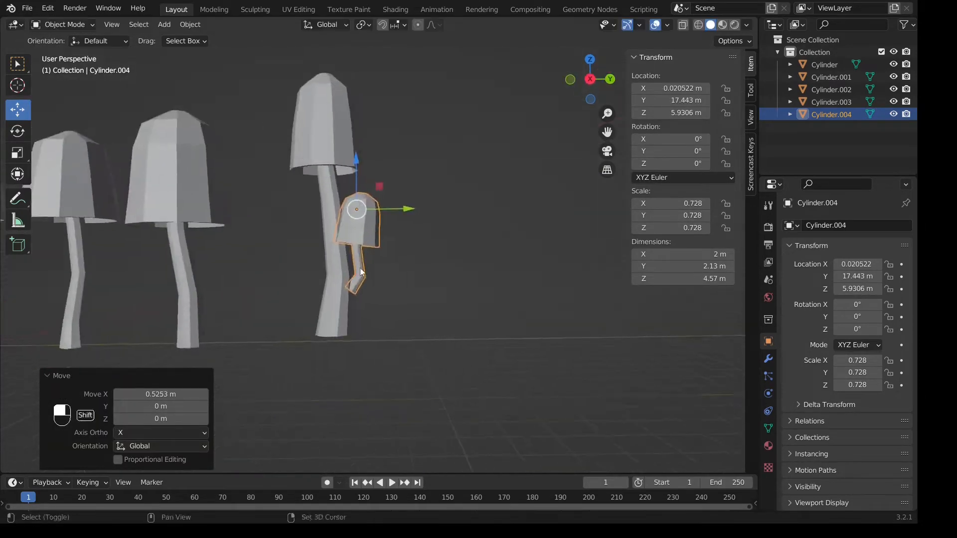
scroll(360, 268, up, 3)
drag(395, 179, 415, 180)
- Extrude the small stem's end about 0.79 m toward the fourth stem, rotate it about X, and raise it slightly
middle_drag(400, 238, 466, 242)
key(Tab)
drag(455, 211, 513, 258)
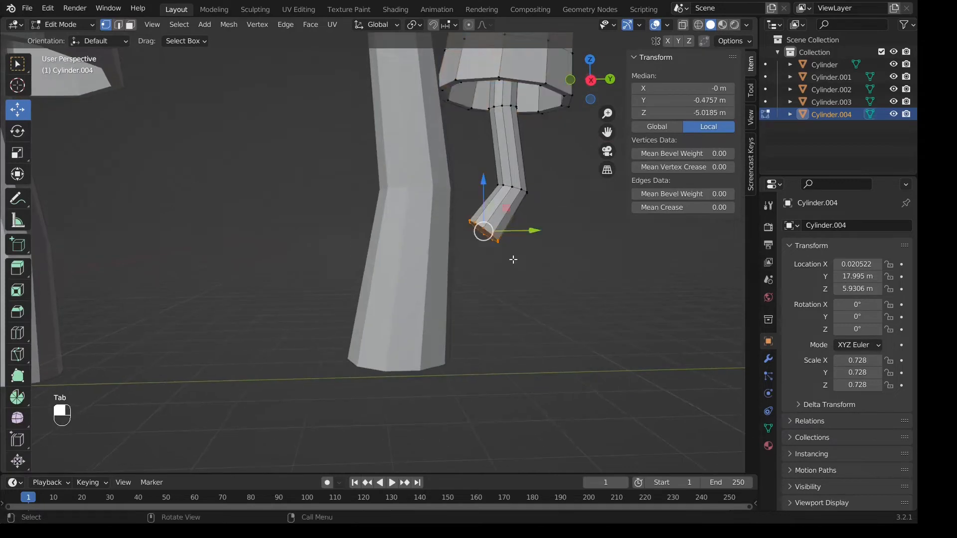
middle_drag(512, 258, 438, 239)
key(e)
click(417, 257)
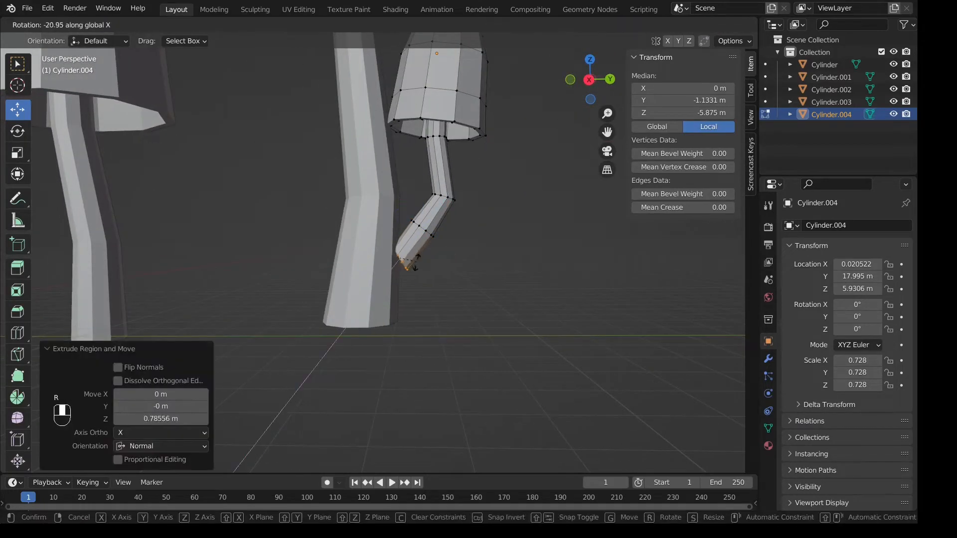
click(415, 266)
drag(399, 209, 398, 190)
click(453, 271)
key(Tab)
scroll(463, 244, down, 1)
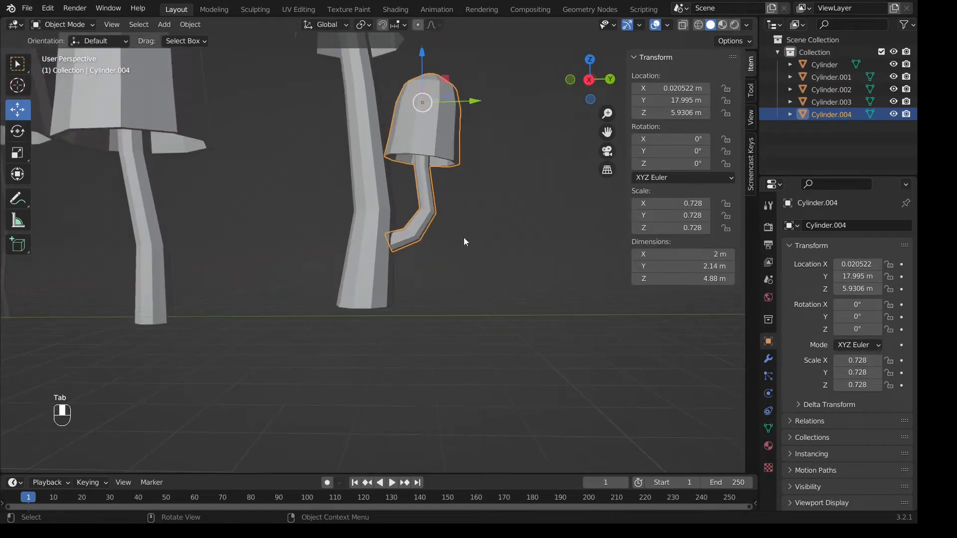
- Tilt the small mushroom's cap farther outward about X, shift it along Y, and finish editing in solid shading
middle_drag(468, 158, 472, 178)
key(Tab)
key(shift+z)
drag(487, 206, 486, 205)
key(r)
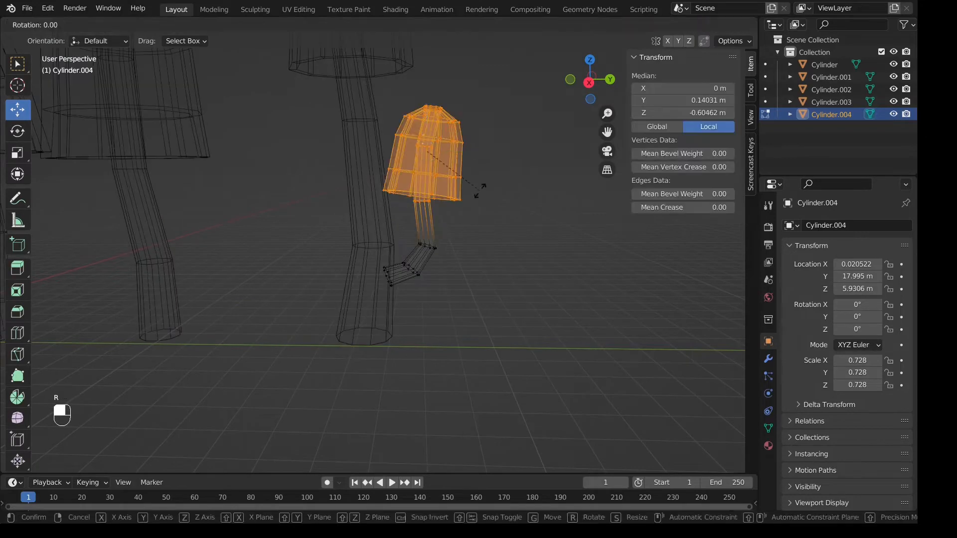
click(481, 201)
key(g)
key(y)
click(487, 152)
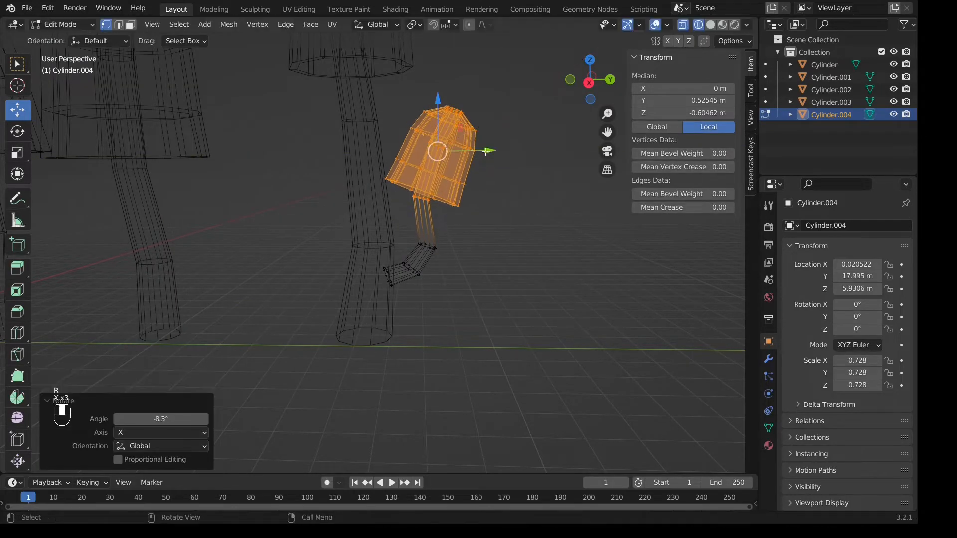
key(Tab)
key(shift+z)
mouse_move(480, 170)
middle_down()
mouse_move(402, 299)
mouse_move(495, 289)
mouse_move(361, 280)
mouse_move(451, 272)
middle_up()
- Set the first mushroom's origin to its geometry
click(142, 288)
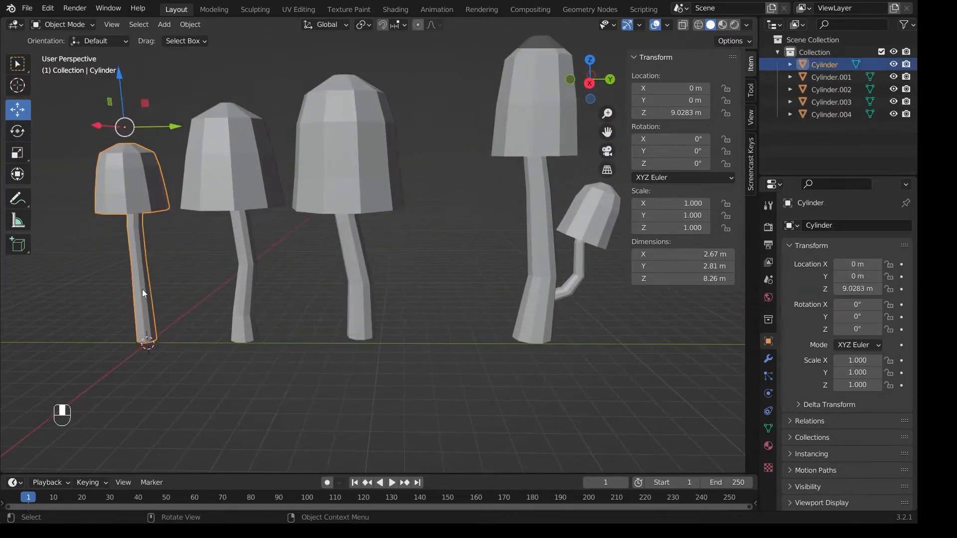
right_click(107, 169)
click(160, 218)
- Duplicate the first mushroom to about Y 13.4 m, before the fourth mushroom, and scale the copy to about 0.61
key(shift+d)
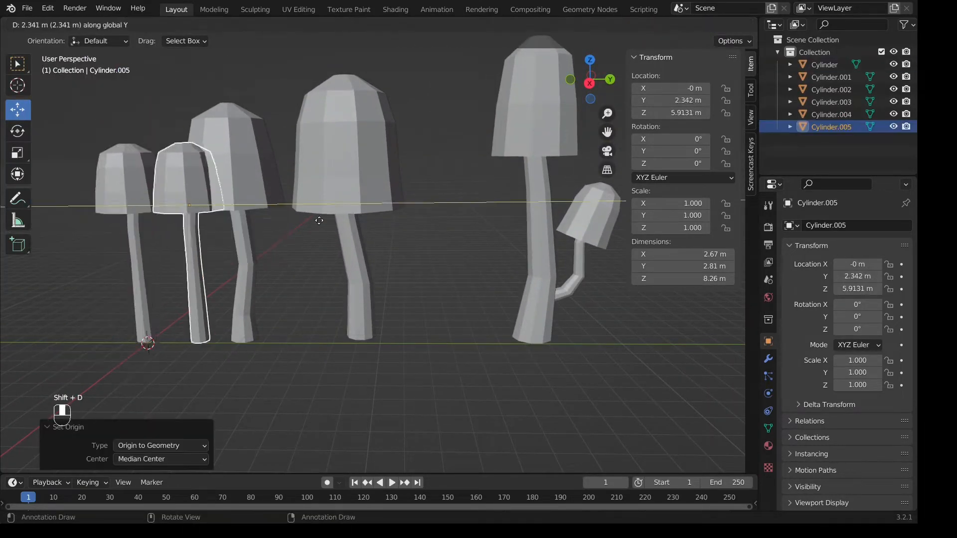
click(569, 222)
shift+middle_drag(558, 225, 414, 254)
drag(373, 196, 392, 196)
key(s)
click(381, 216)
key(s)
click(380, 204)
shift+middle_drag(382, 196, 392, 239)
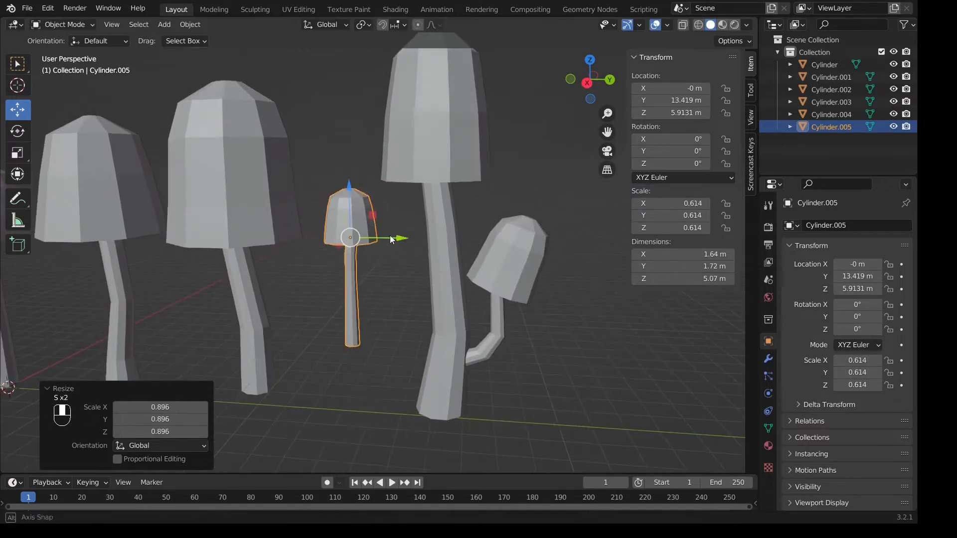
- Rotate the new copy's stem base about 42° around X and shift it about 0.58 m along Y
key(Tab)
click(384, 286)
drag(410, 329, 429, 329)
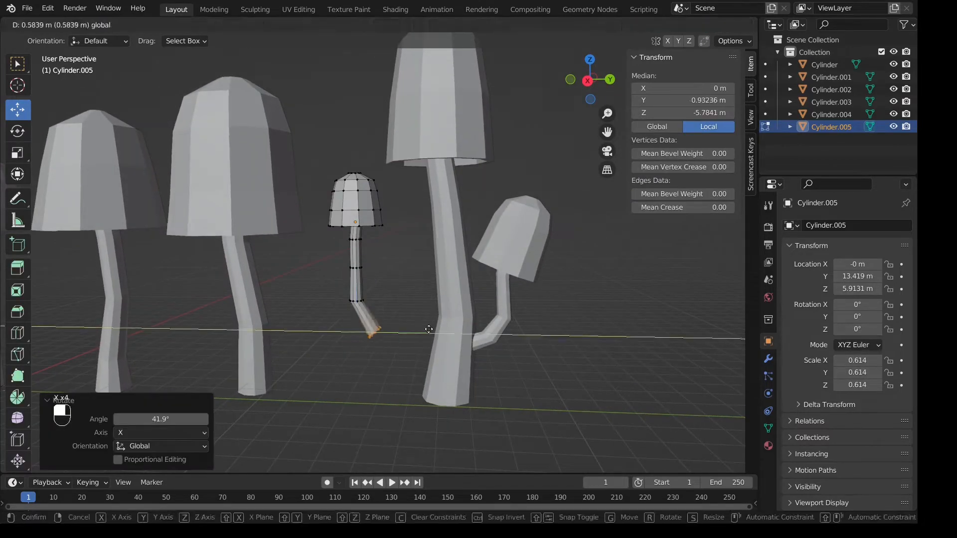
scroll(376, 290, up, 3)
shift+middle_drag(376, 289, 432, 298)
- In wireframe, reposition the copy's lower stem sections along Y and raise them about 0.27 m to bend the stem
key(Tab)
key(Tab)
key(shift+z)
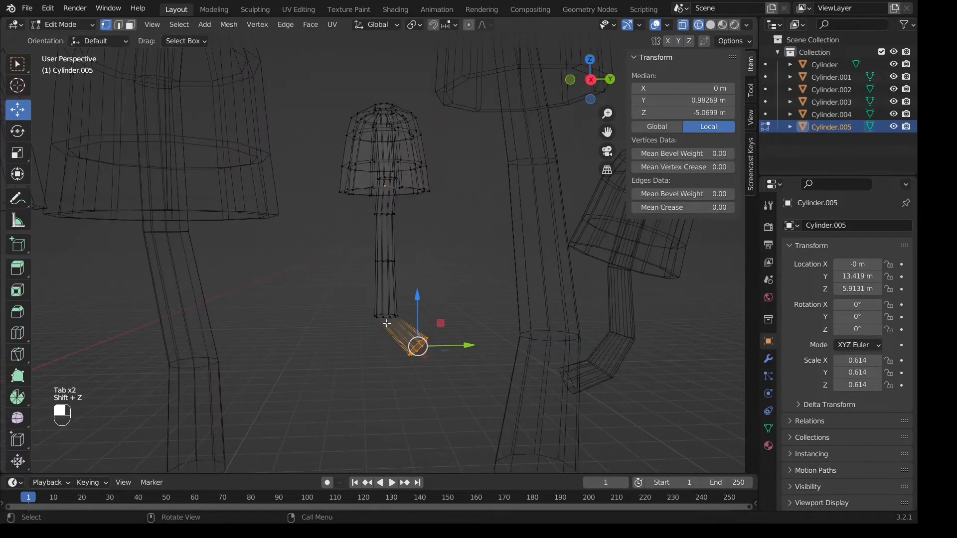
click(430, 285)
drag(456, 329, 468, 328)
drag(414, 280, 413, 266)
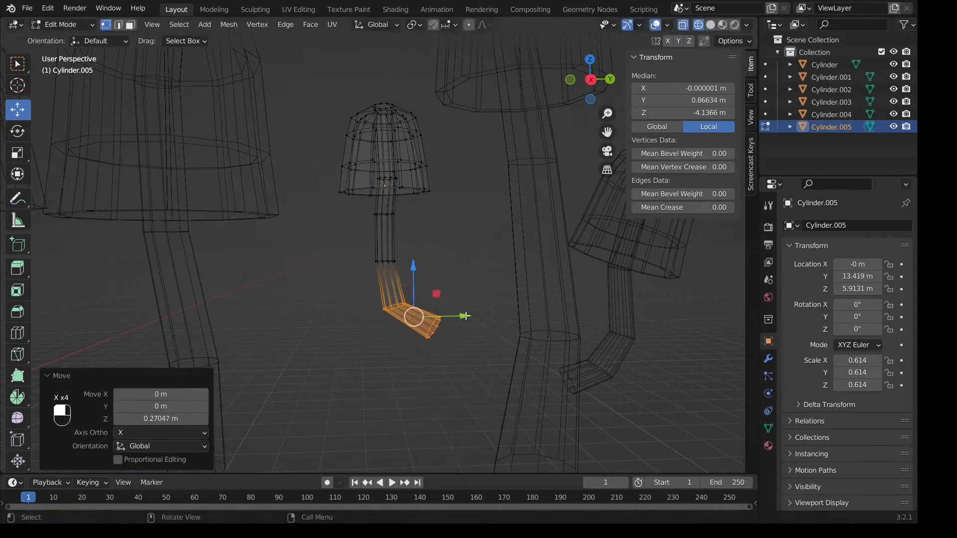
- Tilt the copy's cap about 8° around X, shift it slightly, and finish editing in solid shading
drag(329, 86, 446, 242)
key(r)
key(x)
click(437, 174)
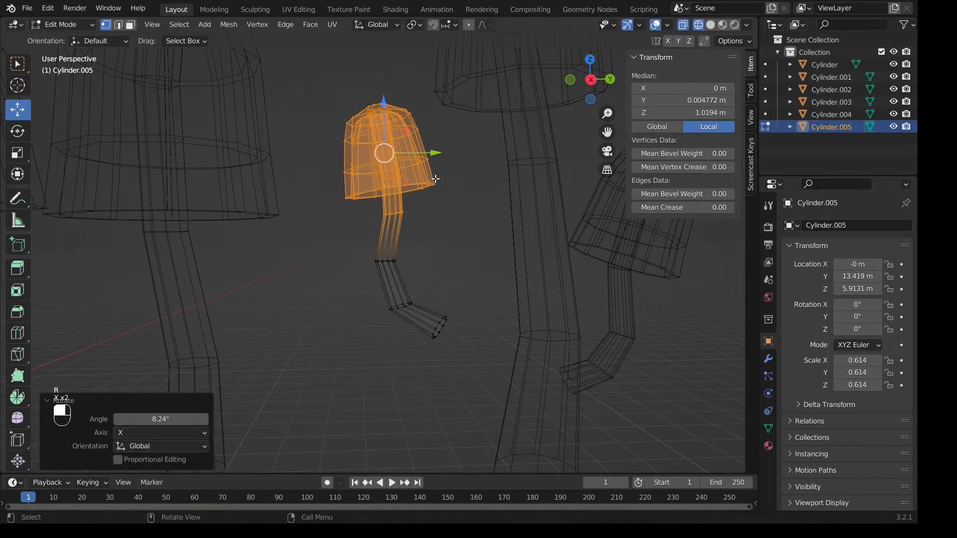
mouse_move(433, 155)
mouse_down()
mouse_move(376, 167)
mouse_move(377, 213)
mouse_up()
click(426, 151)
key(Tab)
key(shift+z)
- Move the small copy to about Y 14.8 m, Z 4.7 m, and rotate it about 47° around Z
scroll(437, 227, down, 2)
drag(430, 269, 483, 271)
middle_drag(482, 273, 468, 308)
drag(430, 306, 435, 301)
scroll(429, 302, down, 2)
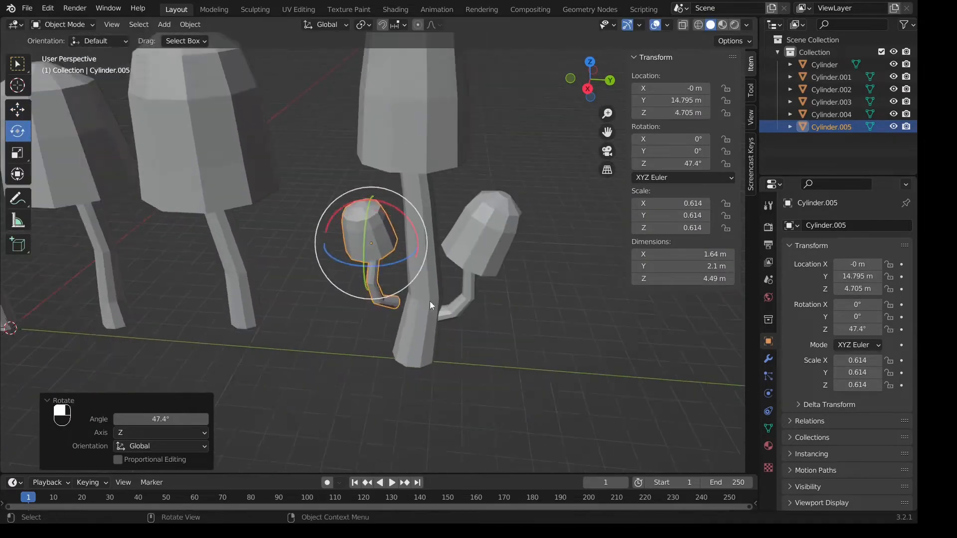
- Reposition the small copy to about X 0.99 m, Y 15.44 m so its stem base meets the tallest mushroom's stem
middle_drag(429, 302, 439, 330)
click(17, 110)
drag(435, 286, 439, 285)
middle_drag(437, 287, 455, 282)
scroll(299, 289, up, 4)
- Scale the other branch mushroom to about 0.81 and adjust its height to about Z 5.81 m
click(439, 284)
scroll(424, 324, down, 6)
shift+middle_drag(393, 359, 392, 331)
scroll(432, 352, up, 1)
scroll(392, 330, up, 2)
key(s)
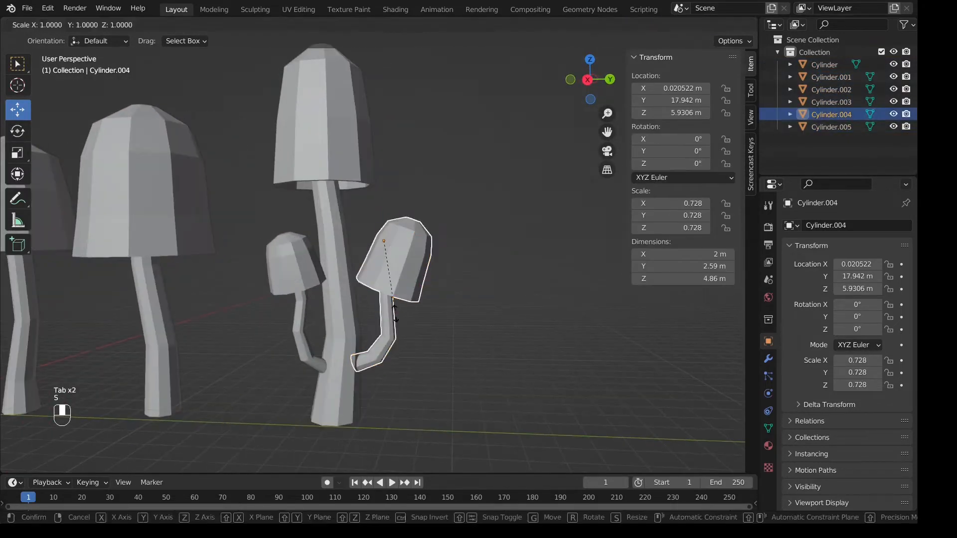
click(397, 325)
drag(383, 193, 383, 189)
- Shift the enlarged branch mushroom about 0.05 m along Y against the main stem, and deselect it
click(429, 344)
middle_drag(430, 344, 388, 318)
scroll(279, 330, up, 4)
scroll(403, 320, down, 6)
click(387, 262)
drag(426, 238, 429, 238)
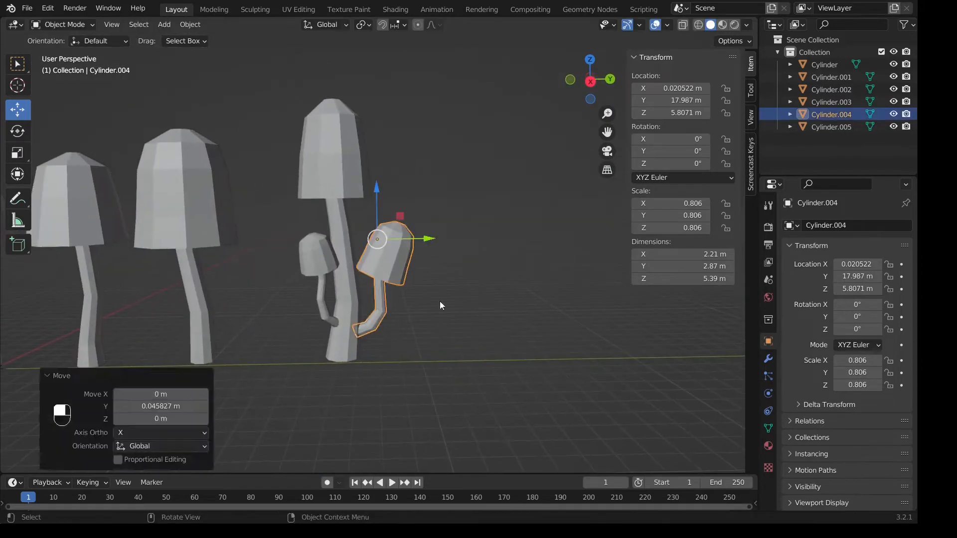
click(440, 301)
- Edit the tallest mushroom and shift pairs of inner and outer rim vertices to make the cap's edge uneven
scroll(439, 302, down, 2)
middle_drag(440, 302, 400, 300)
scroll(398, 297, up, 4)
click(389, 254)
key(Tab)
scroll(365, 223, up, 1)
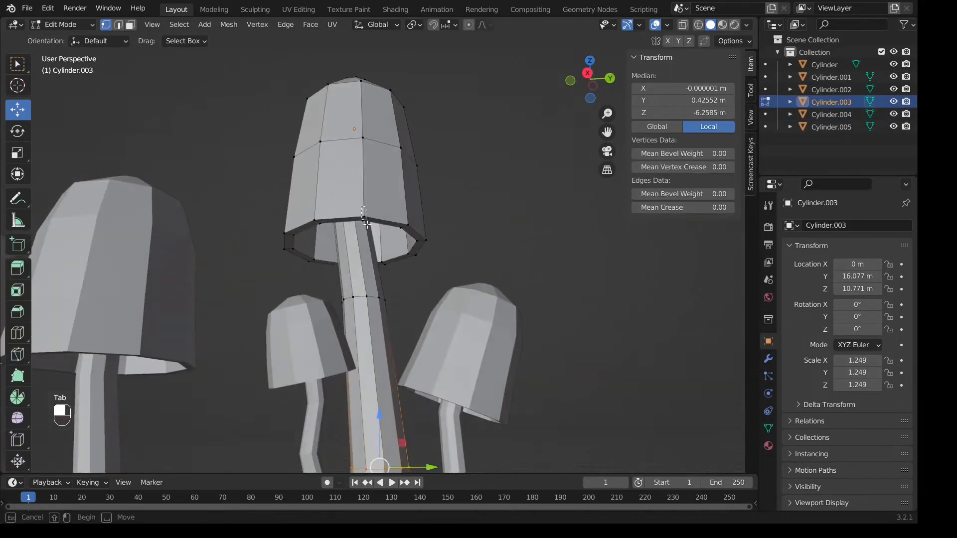
click(408, 225)
shift+click(402, 228)
drag(363, 161, 405, 173)
middle_drag(405, 180, 324, 204)
drag(353, 220, 354, 214)
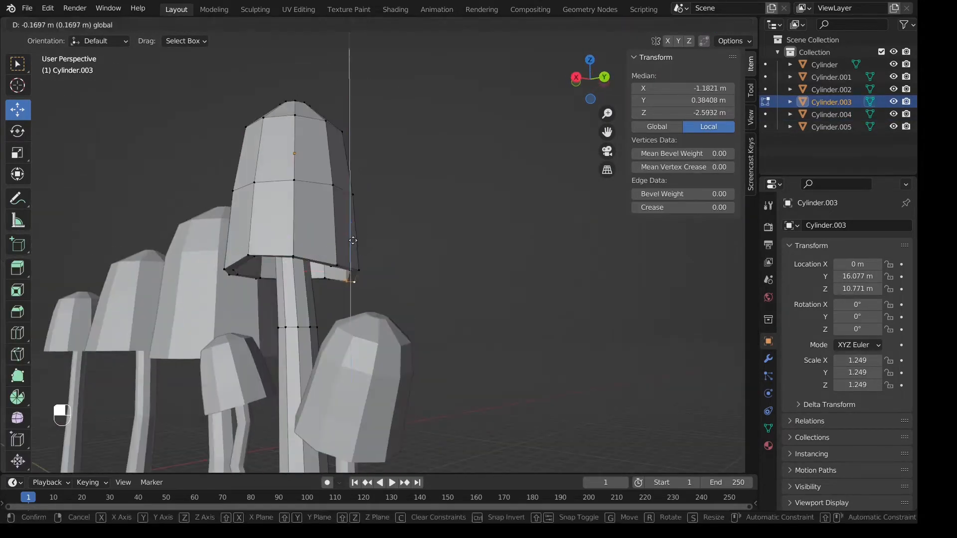
- Raise another rim vertex pair on the tallest cap about 0.13 m along Z, and move a neighbouring pair upward too
middle_drag(353, 214, 433, 200)
click(298, 258)
shift+click(306, 259)
drag(298, 209, 298, 204)
middle_drag(298, 204, 354, 212)
click(380, 267)
shift+click(388, 268)
drag(380, 223, 381, 217)
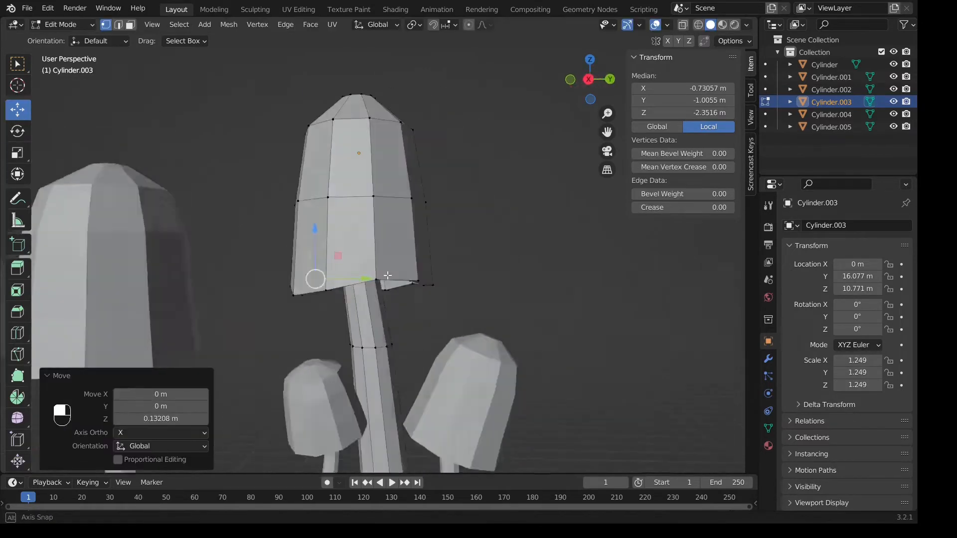
- Shift side vertices on both sides of the tallest mushroom's cap outward along Y
middle_drag(358, 222, 349, 279)
click(371, 218)
shift+click(381, 294)
drag(426, 260, 435, 260)
middle_drag(435, 260, 466, 271)
click(315, 216)
shift+click(308, 288)
middle_drag(309, 362, 329, 367)
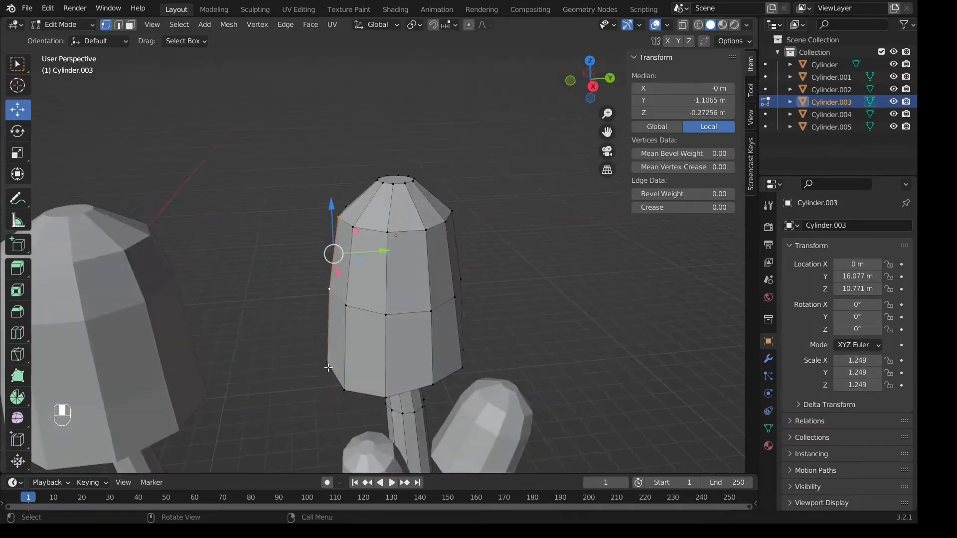
drag(374, 291, 373, 291)
- Raise a vertex near the tallest cap's crown, shift a crown vertex about -0.07 m along Y, and finish editing
click(377, 180)
drag(377, 135, 377, 129)
middle_drag(381, 159, 378, 183)
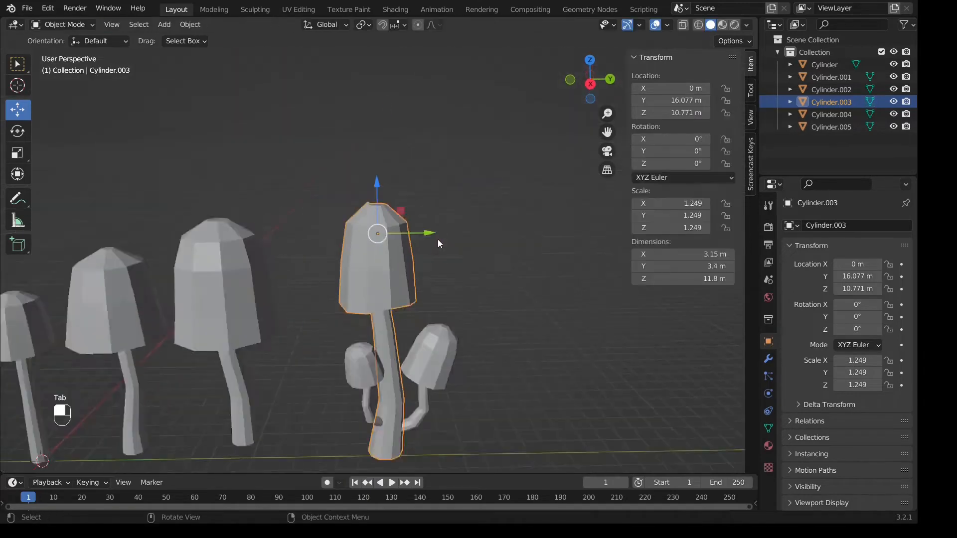
key(KP_Decimal)
key(Tab)
drag(421, 228, 410, 231)
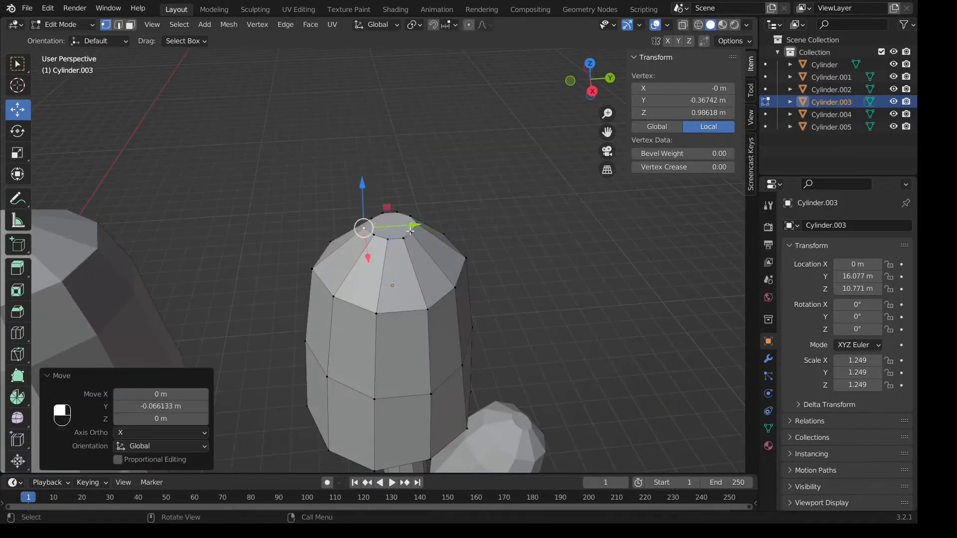
key(Tab)
middle_drag(474, 265, 478, 244)
scroll(479, 239, down, 4)
scroll(468, 242, up, 4)
- Edit the smallest branch mushroom and reposition an inner and outer vertex pair on its cap rim
click(364, 235)
key(Tab)
middle_drag(365, 225, 367, 185)
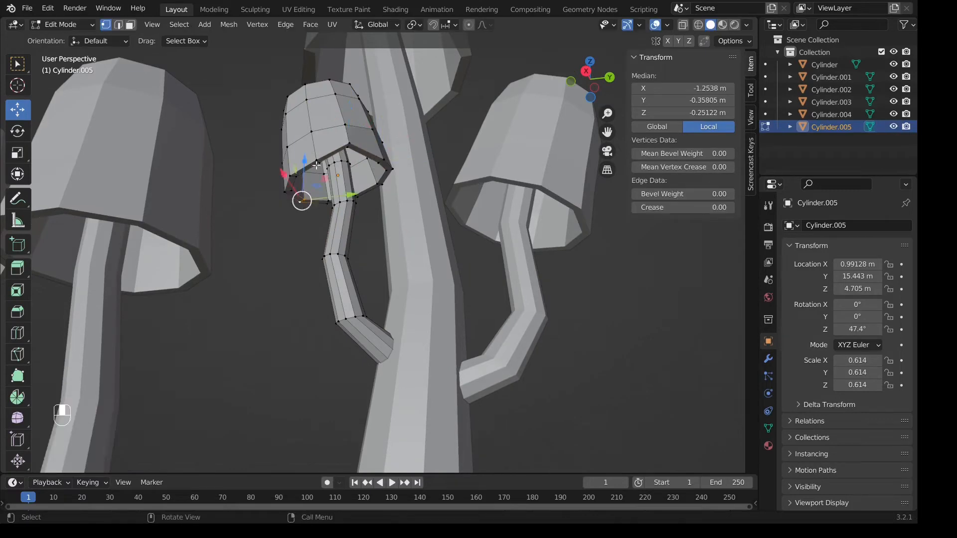
middle_drag(316, 165, 317, 178)
drag(304, 191, 326, 182)
- Shift side vertices of the smallest cap about -0.14 m along X, adjust others along Y, and finish editing
middle_drag(325, 185, 305, 222)
click(186, 214)
shift+click(183, 252)
middle_drag(199, 259, 208, 278)
drag(233, 356, 233, 350)
middle_drag(294, 301, 301, 316)
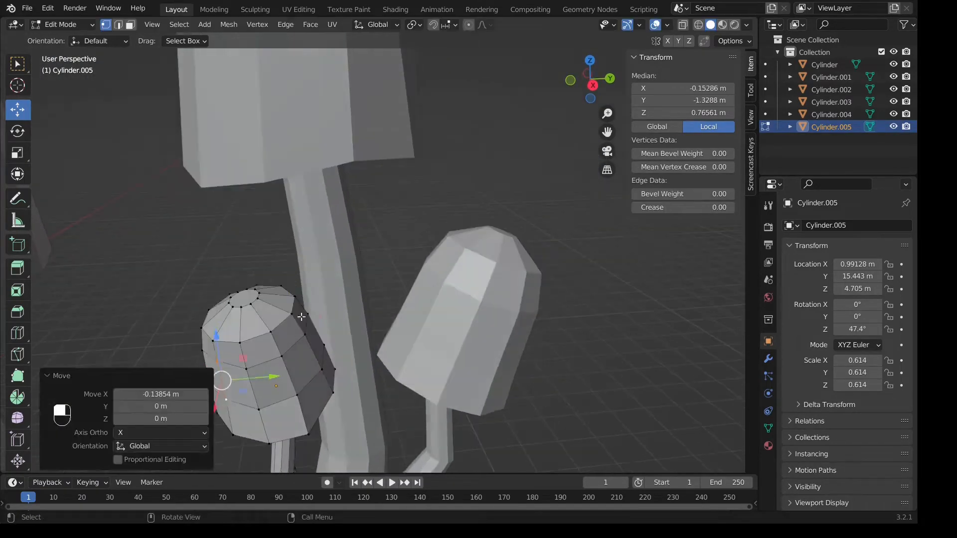
drag(363, 351, 369, 350)
middle_drag(391, 358, 435, 364)
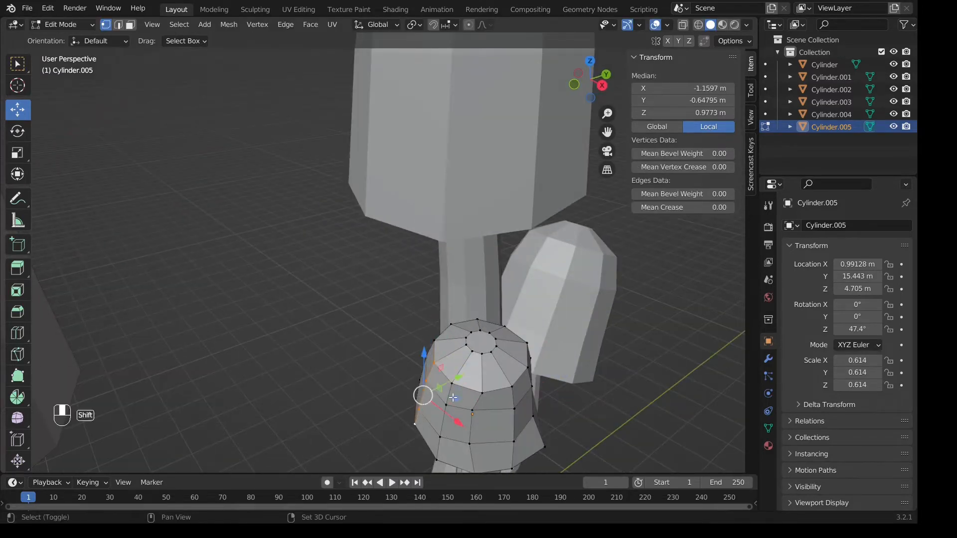
shift+middle_drag(453, 397, 439, 337)
key(Tab)
- Edit the larger branch mushroom, lower one rim vertex pair of its cap, and raise another pair
click(433, 307)
key(Tab)
middle_drag(421, 289, 424, 316)
click(427, 314)
shift+click(432, 315)
drag(392, 313, 392, 323)
click(380, 314)
middle_drag(394, 326, 391, 295)
shift+click(399, 292)
drag(402, 243, 403, 239)
- Reposition another rim vertex and side vertices on the larger branch mushroom's cap, and finish editing
click(319, 297)
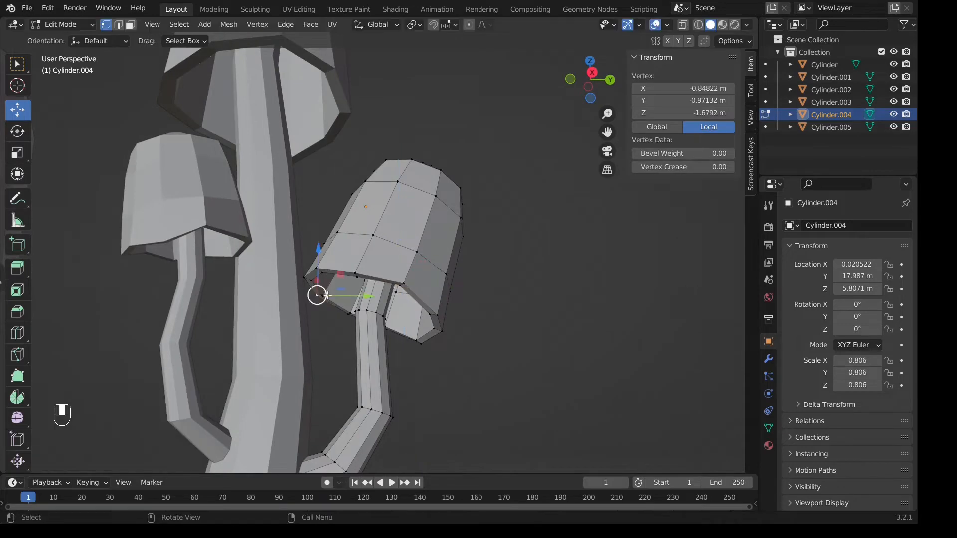
drag(326, 259, 342, 236)
middle_drag(342, 236, 369, 281)
drag(425, 324, 421, 324)
middle_drag(420, 324, 435, 354)
click(341, 306)
shift+click(321, 334)
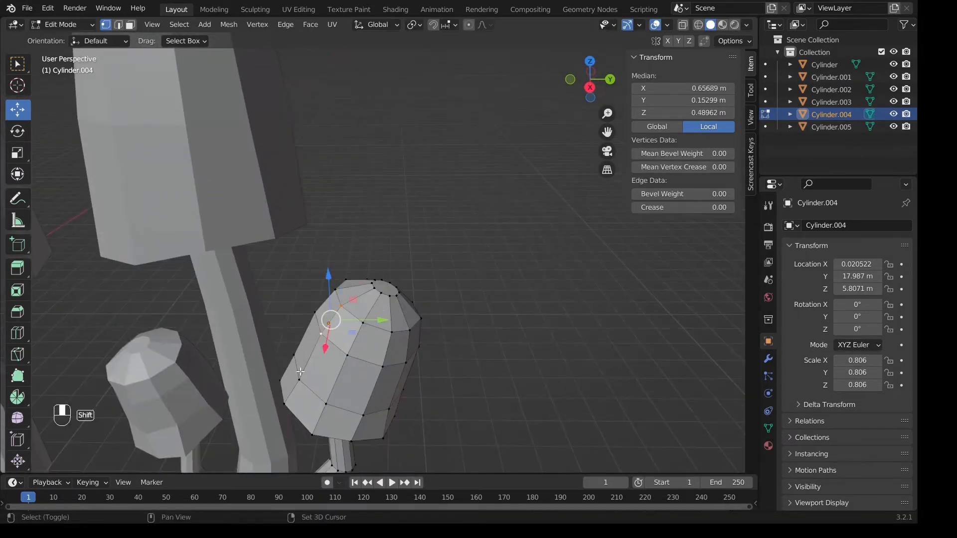
click(368, 343)
key(Tab)
- Edit the third mushroom and raise an inner and outer vertex pair on its cap rim
middle_drag(368, 343, 389, 279)
shift+middle_drag(388, 279, 414, 254)
scroll(409, 259, down, 4)
click(319, 267)
key(Tab)
middle_drag(322, 294, 390, 205)
scroll(363, 265, up, 3)
shift+click(381, 191)
drag(396, 157, 397, 153)
- Lower further rim vertices of the third mushroom's cap, and raise another rim pair about 0.2 m along Z
click(414, 237)
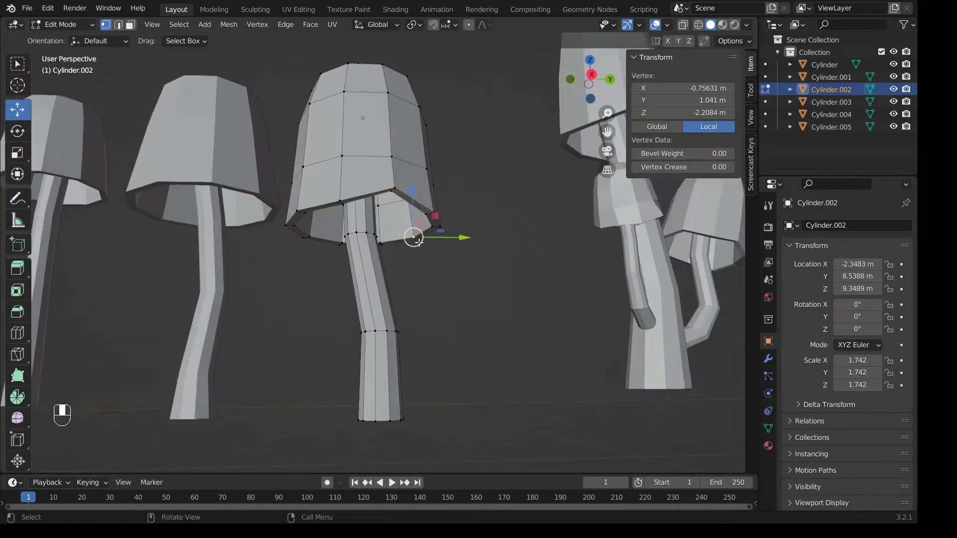
shift+click(419, 239)
drag(417, 196, 417, 202)
click(305, 238)
drag(309, 197, 310, 203)
drag(303, 166, 302, 159)
middle_drag(302, 159, 289, 192)
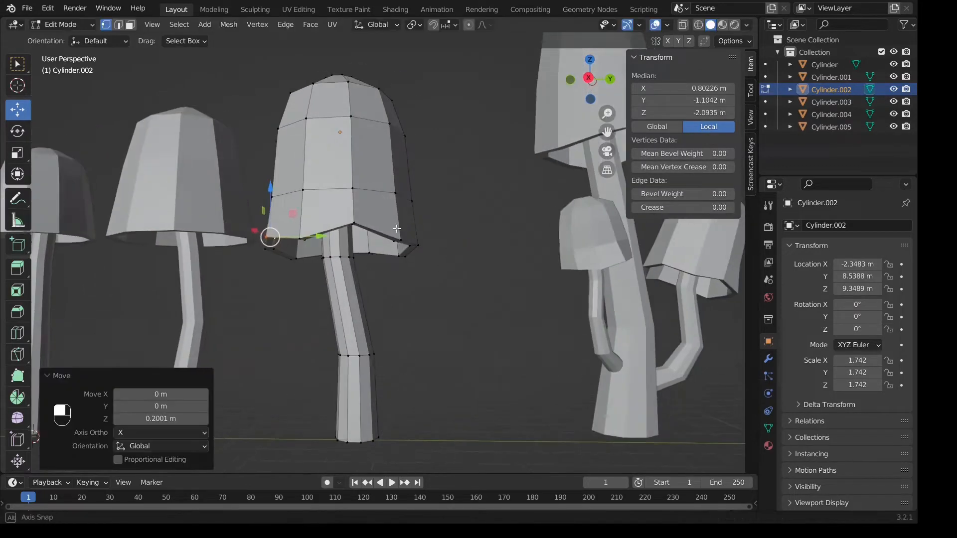
- Shift a column of three side vertices on the third mushroom's cap inward along Y
click(387, 122)
shift+click(398, 188)
shift+click(379, 84)
middle_drag(379, 84, 406, 131)
drag(439, 195, 433, 196)
middle_drag(433, 196, 443, 216)
- Shift the neighbouring front columns of three cap vertices on the third mushroom inward along X
click(405, 207)
shift+click(410, 253)
shift+click(413, 319)
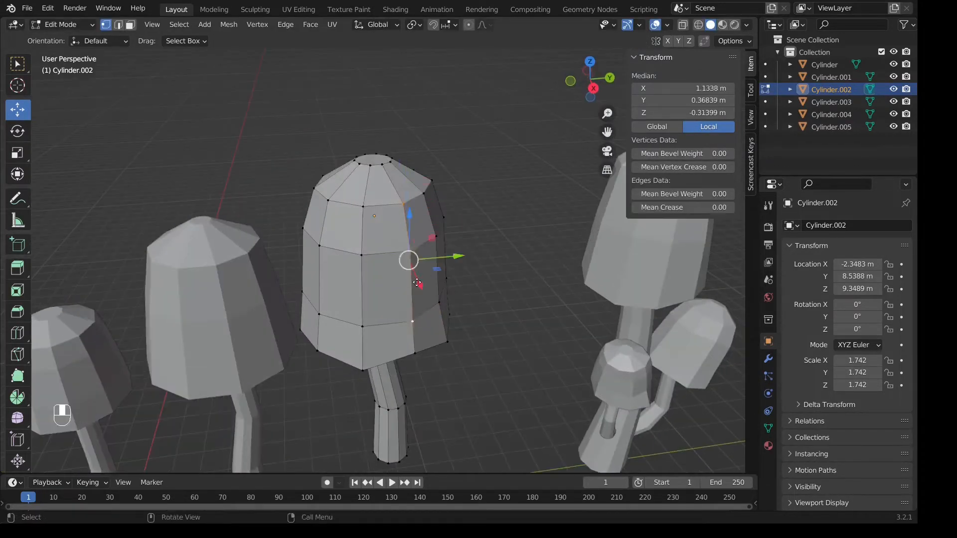
drag(421, 289, 421, 286)
click(361, 211)
shift+click(362, 255)
shift+click(362, 320)
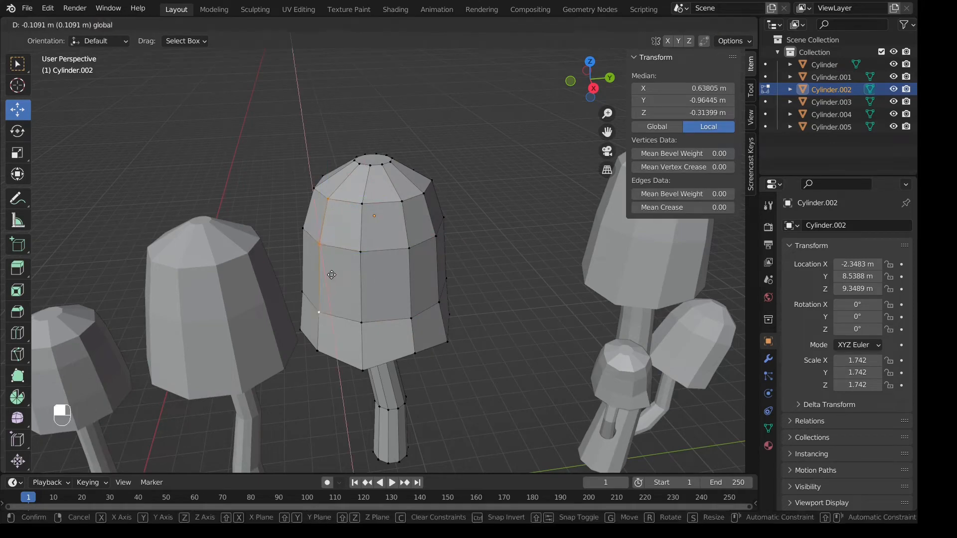
drag(331, 274, 331, 273)
- Nudge the remaining side and rim vertices of the third mushroom's cap, and finish editing
drag(367, 245, 370, 244)
middle_drag(371, 244, 321, 335)
click(321, 337)
middle_drag(327, 369, 332, 344)
drag(368, 373, 371, 376)
middle_drag(372, 377, 409, 274)
key(Tab)
- Move the third mushroom along Y close to the tallest mushroom and adjust its placement beside it
scroll(408, 274, down, 4)
click(396, 235)
middle_drag(397, 234, 421, 259)
drag(426, 249, 500, 259)
middle_drag(500, 258, 440, 256)
drag(410, 216, 421, 223)
- Select the tallest mushroom with its two small branch mushrooms and lower them together by about 0.6 m along Z
middle_drag(394, 249, 346, 214)
click(400, 272)
shift+click(387, 266)
shift+click(420, 269)
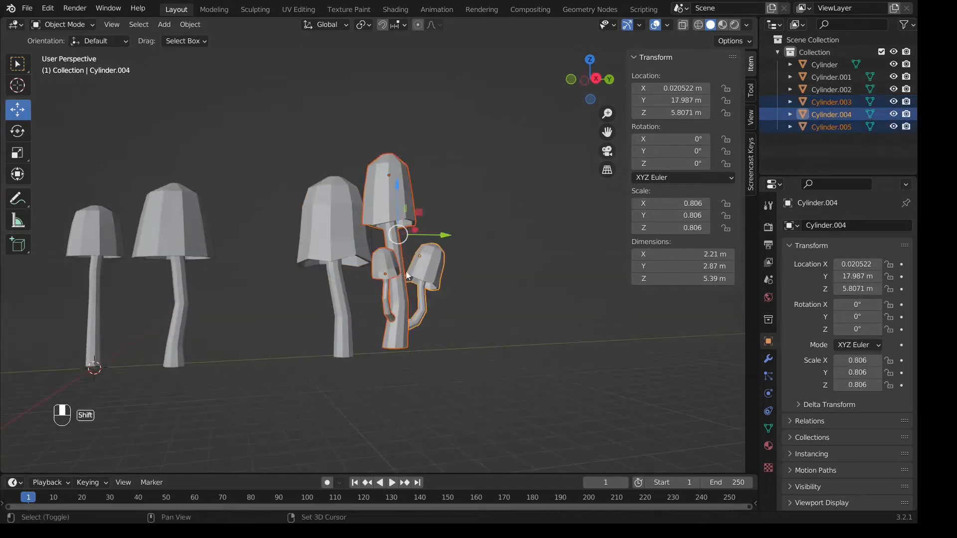
drag(397, 188, 398, 198)
click(445, 220)
- Add a cylinder mesh and place it among the mushrooms at about Y 8.99 m and Z 9.94 m
middle_drag(445, 229, 424, 252)
scroll(424, 251, down, 4)
shift+middle_drag(422, 255, 413, 265)
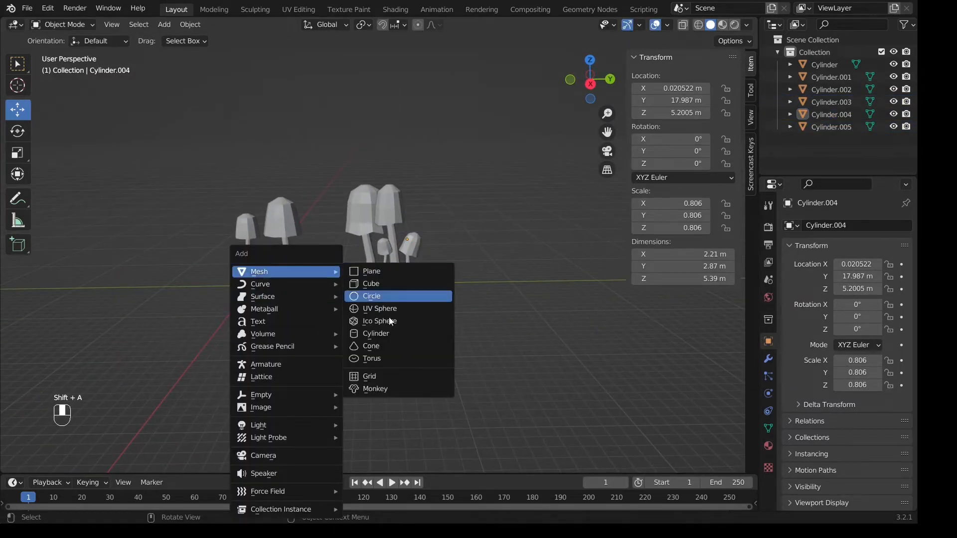
click(384, 334)
click(440, 269)
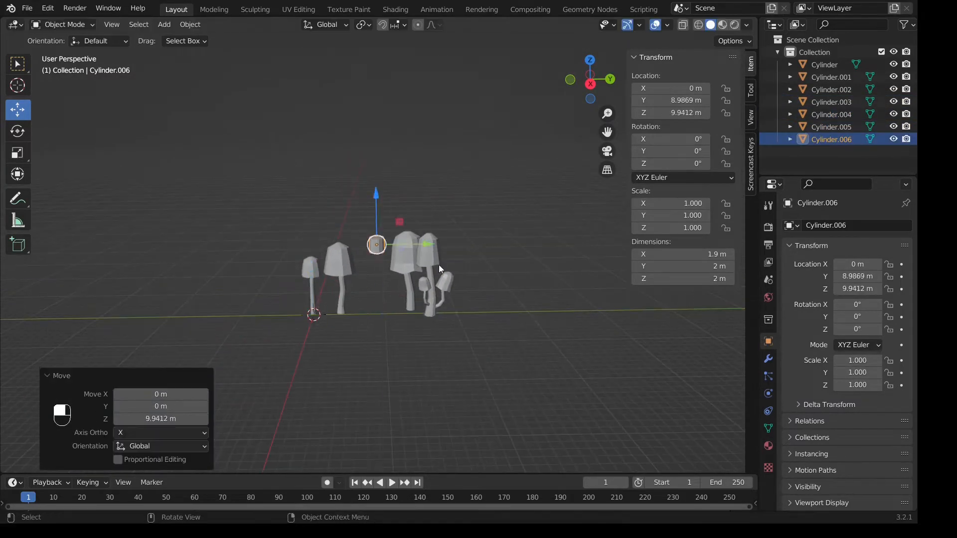
- Enlarge the new cylinder to a scale of about 14.285 and flatten its height to about 2.37 m
scroll(454, 315, up, 4)
key(s)
click(521, 297)
scroll(440, 277, down, 6)
key(s)
click(542, 291)
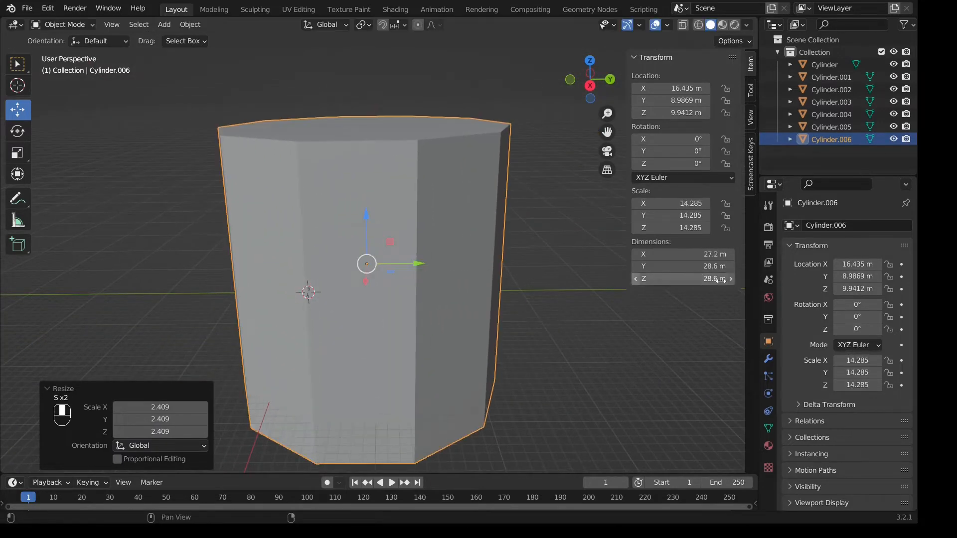
drag(710, 279, 609, 280)
middle_drag(551, 314, 558, 348)
drag(683, 279, 686, 279)
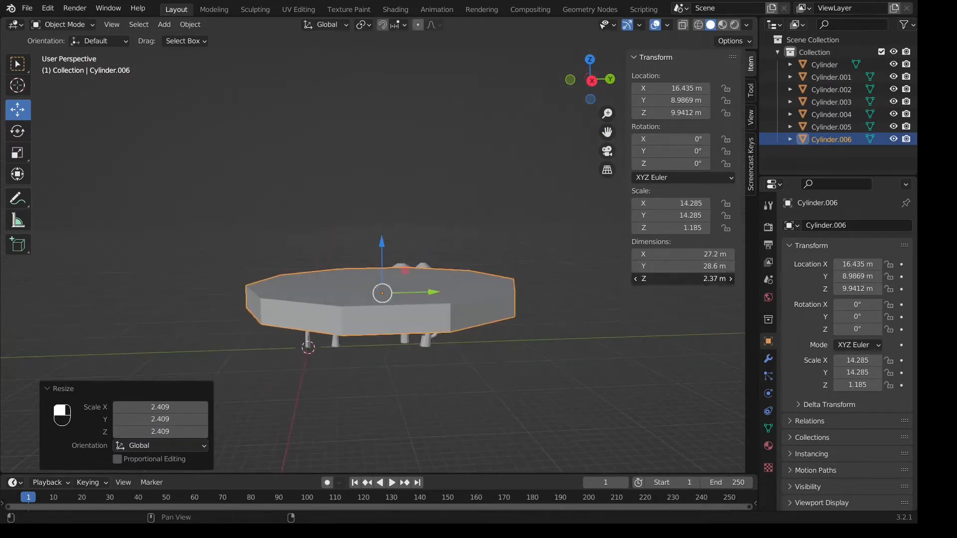
- Add an edge loop around the middle of the flat disc's side and scale it slightly outward
key(Tab)
right_click(517, 308)
key(s)
click(520, 308)
middle_drag(521, 308, 469, 321)
key(Tab)
- Move the disc beneath the mushrooms as their base, to about X 4.16 m and Z -1.64 m
drag(371, 262, 374, 333)
middle_drag(388, 330, 430, 314)
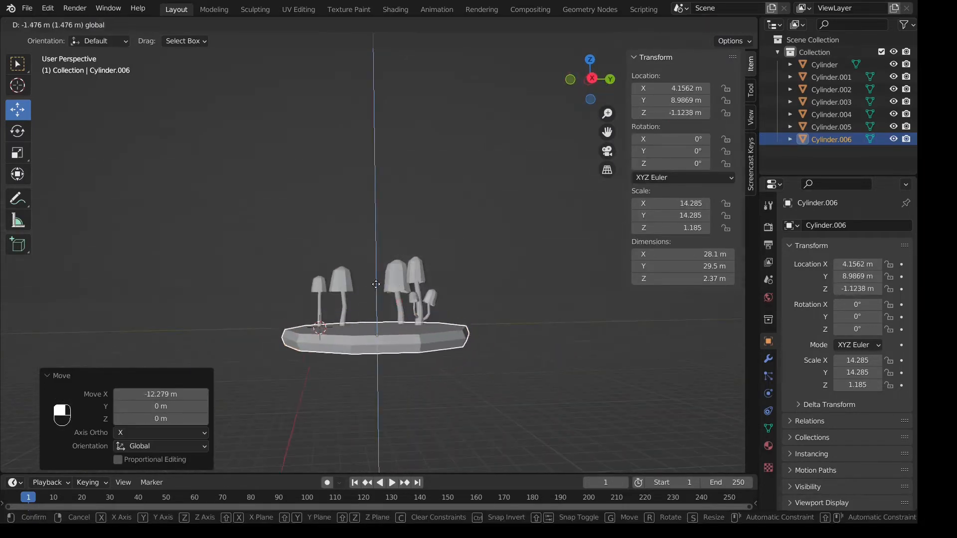
drag(376, 284, 376, 285)
scroll(379, 305, up, 3)
middle_drag(378, 289, 378, 317)
drag(361, 304, 361, 310)
click(461, 279)
middle_drag(459, 280, 452, 296)
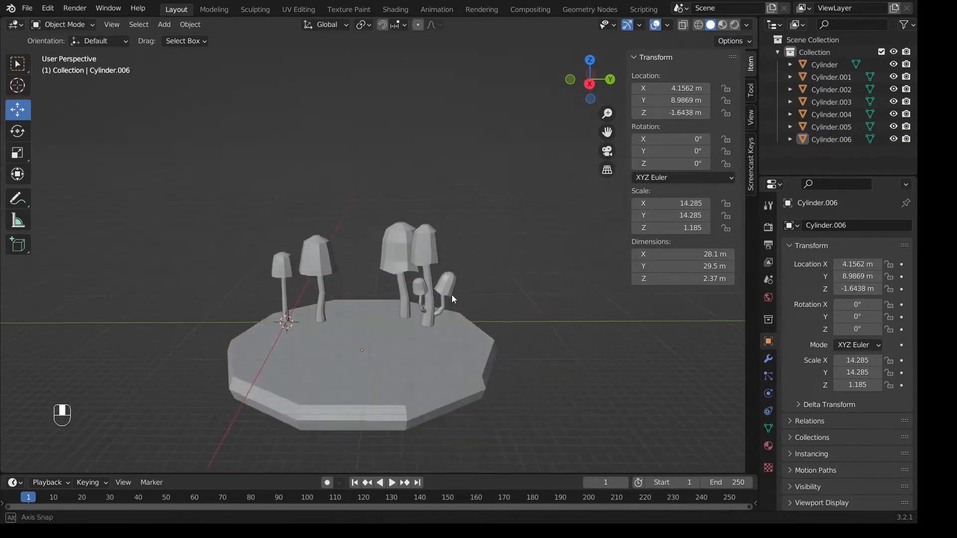
- Move the tallest mushroom with its two branch mushrooms along X and Y toward the middle of the base
scroll(451, 289, up, 4)
click(469, 268)
shift+click(462, 213)
shift+click(530, 204)
drag(489, 224, 453, 223)
drag(308, 256, 240, 285)
middle_drag(240, 286, 324, 272)
drag(437, 224, 445, 225)
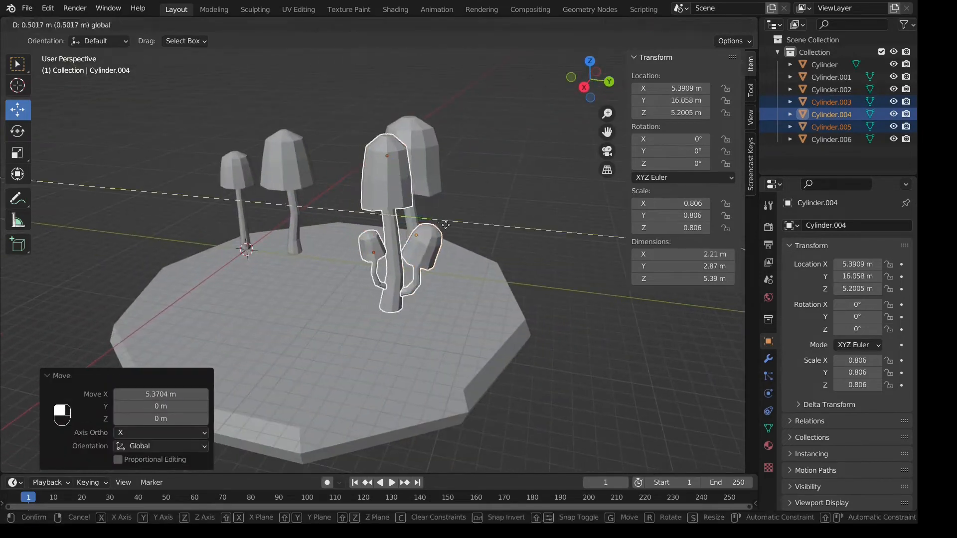
drag(383, 233, 363, 250)
middle_drag(397, 250, 421, 250)
- Move the large-capped third mushroom beside the tallest one, to about X 5.48 m and Y 11.93 m
click(477, 162)
drag(532, 175, 459, 177)
drag(401, 193, 399, 205)
middle_drag(398, 212, 424, 204)
drag(465, 144, 499, 142)
middle_drag(499, 144, 522, 169)
drag(554, 246, 509, 214)
scroll(547, 220, down, 3)
middle_drag(547, 221, 424, 249)
click(478, 249)
- Move the first small mushroom to about X 13.54 m on the base and duplicate it about 8.31 m along Y
middle_drag(294, 273, 358, 215)
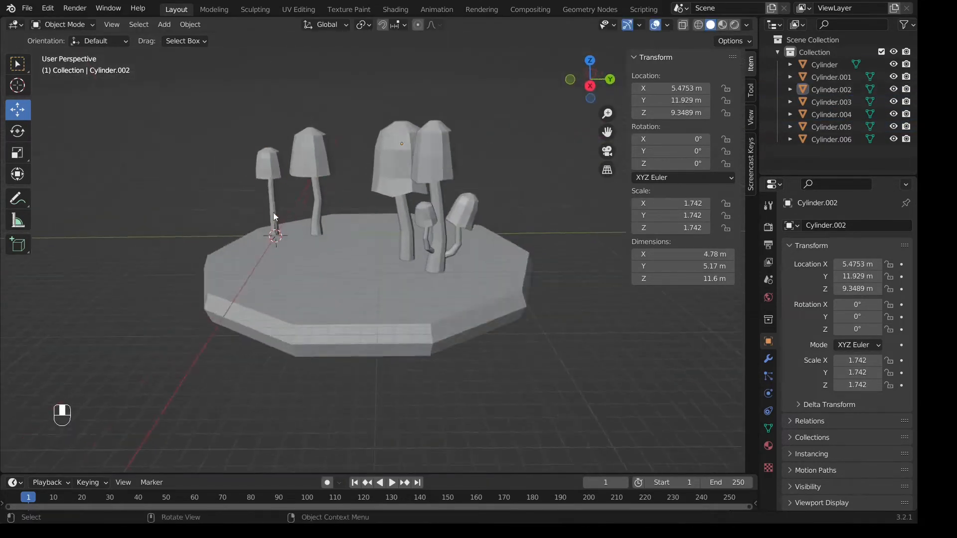
click(273, 211)
drag(327, 179, 412, 176)
click(516, 236)
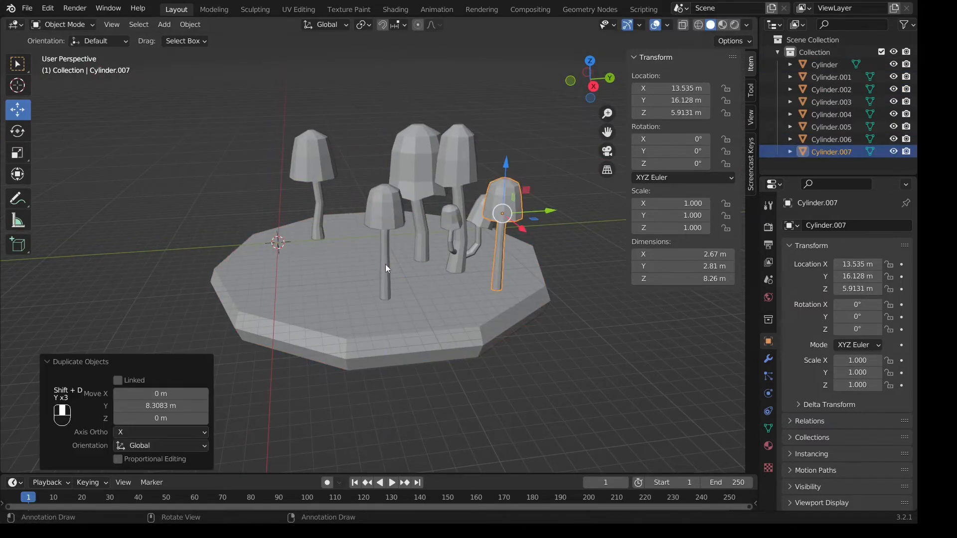
- Scale the original small mushroom down to about 0.739 and lower it to about Z 3.74 m
click(385, 264)
key(s)
click(385, 252)
scroll(379, 245, up, 3)
drag(334, 134, 334, 191)
- Move the scaled-down mushroom toward the tall cluster, to about X 9.41 m and Y 11.57 m
drag(382, 237, 494, 238)
middle_drag(494, 244, 503, 295)
drag(531, 302, 505, 276)
mouse_move(529, 280)
middle_down()
mouse_move(563, 288)
mouse_move(523, 269)
middle_up()
drag(469, 289, 464, 283)
drag(515, 254, 499, 254)
middle_drag(498, 254, 493, 260)
- Bend the scaled-down mushroom's straight stem by shifting its middle vertex rings along Y
key(Tab)
drag(501, 350, 509, 349)
key(shift+z)
drag(428, 306, 498, 319)
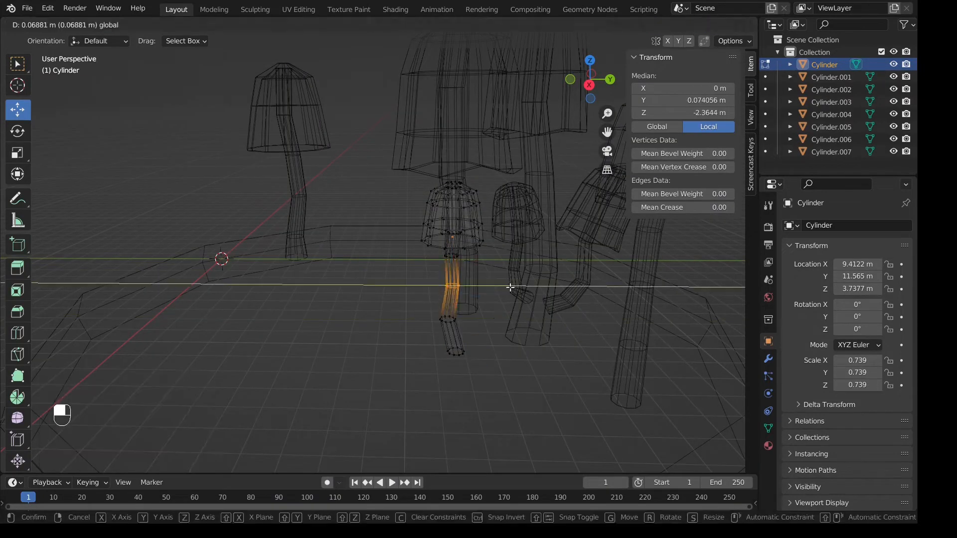
key(Tab)
key(shift+z)
- Adjust the bent small mushroom's position beside the tallest stem to about X 8.6 m and Y 12.09 m
drag(503, 238, 512, 238)
middle_drag(509, 238, 525, 263)
drag(577, 368, 569, 349)
drag(595, 308, 603, 307)
middle_drag(574, 299, 573, 277)
click(723, 334)
- Select neighbouring vertices on the rim of the small mushroom's cap and shift them to make the edge irregular
shift+middle_drag(448, 215, 461, 282)
click(457, 297)
key(Tab)
scroll(463, 283, up, 6)
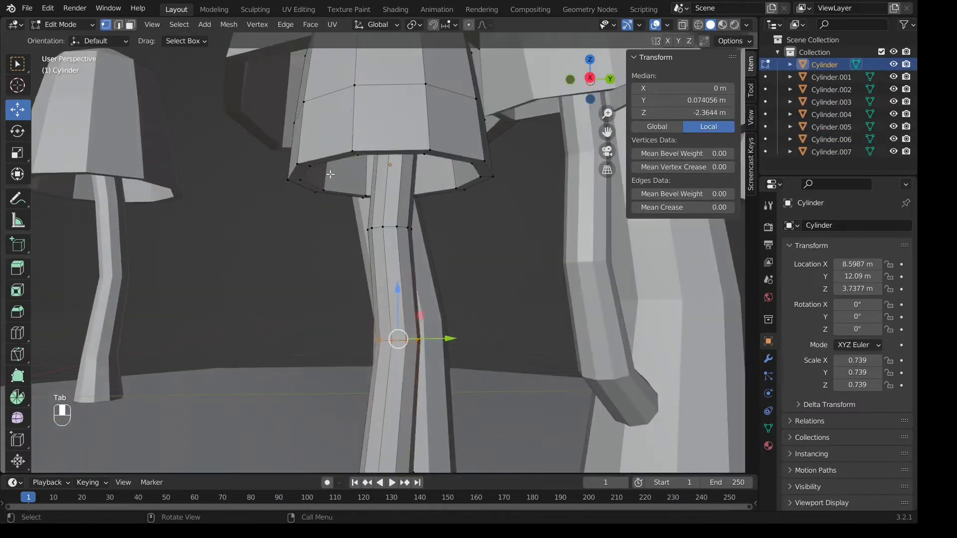
click(315, 192)
shift+click(324, 190)
drag(462, 148, 477, 130)
scroll(473, 145, down, 8)
- Shift one side column of the small mushroom's cap vertices inward and the opposite column slightly outward along Y
middle_drag(471, 150, 466, 170)
scroll(399, 279, up, 3)
shift+middle_drag(389, 299, 364, 254)
click(361, 248)
shift+click(358, 264)
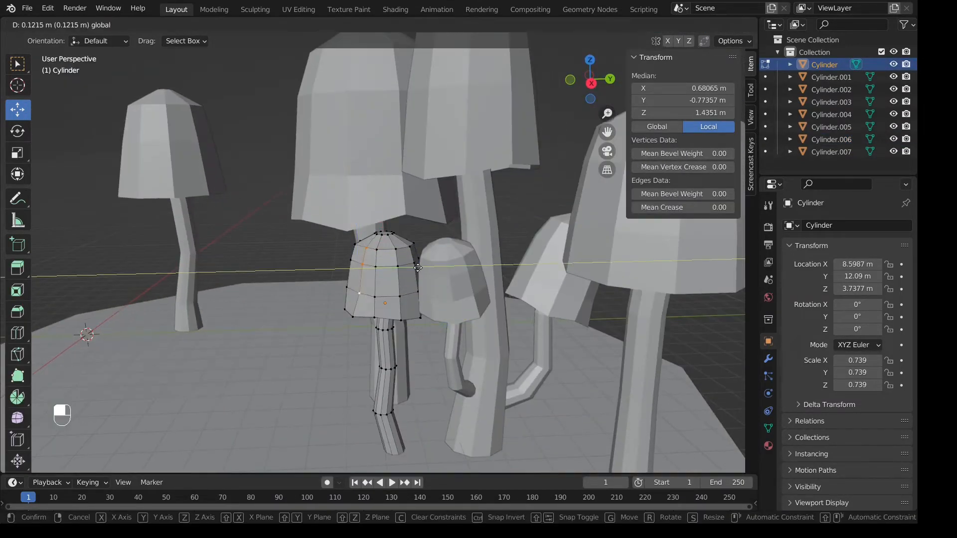
click(418, 268)
scroll(438, 269, up, 5)
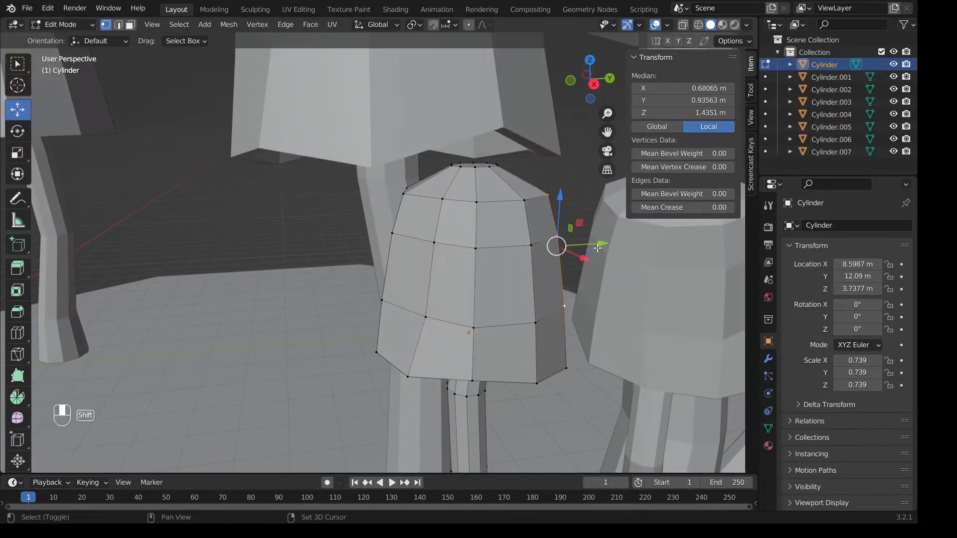
drag(597, 247, 604, 248)
key(Tab)
- Move the duplicated straight-stemmed mushroom behind the tilted branch mushroom, to about X 5.84 m and Y 16.43 m
scroll(533, 259, down, 8)
click(491, 274)
middle_drag(477, 277, 424, 280)
click(224, 297)
drag(203, 328, 308, 267)
drag(376, 254, 397, 270)
middle_drag(391, 249, 322, 258)
drag(376, 253, 364, 248)
middle_drag(364, 252, 414, 239)
drag(489, 202, 486, 202)
scroll(468, 224, up, 2)
shift+middle_drag(457, 238, 455, 257)
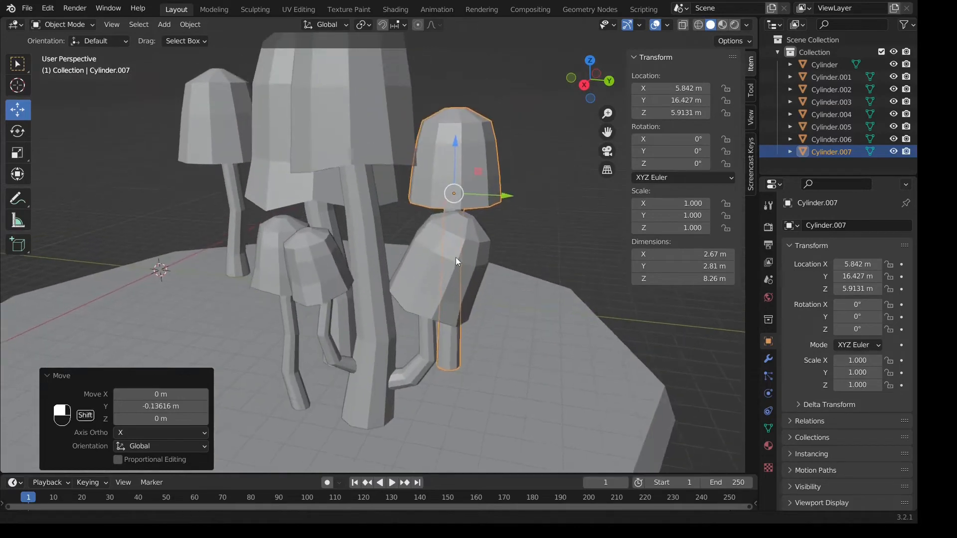
- Duplicate the straight-stemmed mushroom, scale the copy down to about 0.457 and offset it along Y
click(561, 289)
key(s)
drag(602, 293, 561, 290)
scroll(475, 211, up, 2)
shift+middle_drag(573, 299, 486, 208)
- Bend the tiny mushroom's stem by shifting stem vertex rings along Y, and move the whole mushroom along Y
key(Tab)
drag(475, 258, 464, 257)
key(shift+z)
mouse_move(405, 212)
mouse_down()
mouse_move(449, 237)
mouse_move(456, 219)
mouse_move(431, 190)
mouse_up()
key(Tab)
key(shift+z)
drag(470, 239, 446, 238)
middle_drag(447, 226, 416, 174)
- Lower the straight-stemmed mushroom toward the base along Z and shift the tiny mushroom to about Y 17.46 m
click(340, 132)
scroll(344, 130, down, 3)
drag(357, 105, 357, 123)
middle_drag(350, 263, 356, 249)
click(294, 344)
shift+middle_drag(294, 344, 385, 294)
drag(481, 277, 474, 276)
- Tilt the tiny mushroom's cap slightly about X, shift it along Y over the stem, and finish editing
scroll(449, 269, up, 3)
key(Tab)
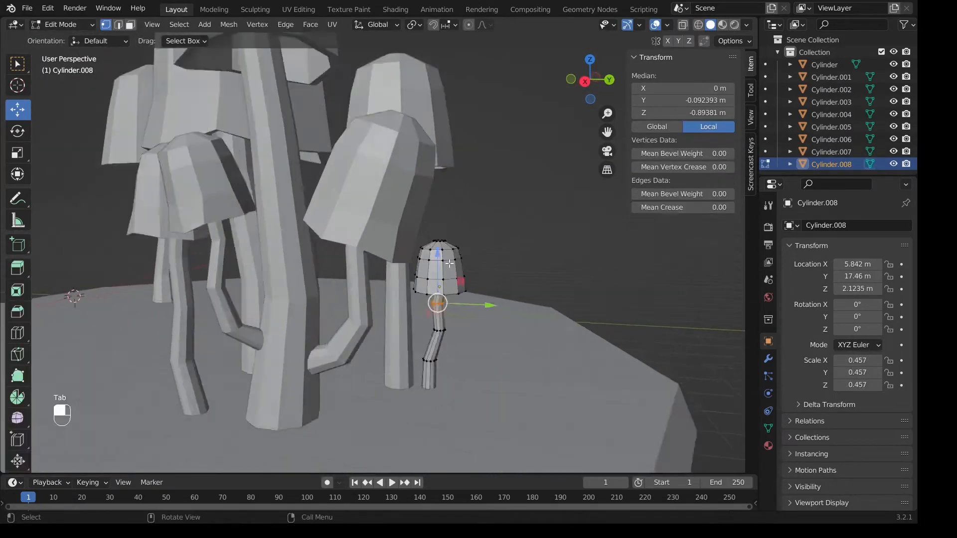
key(shift+z)
drag(395, 219, 524, 302)
middle_drag(524, 302, 528, 299)
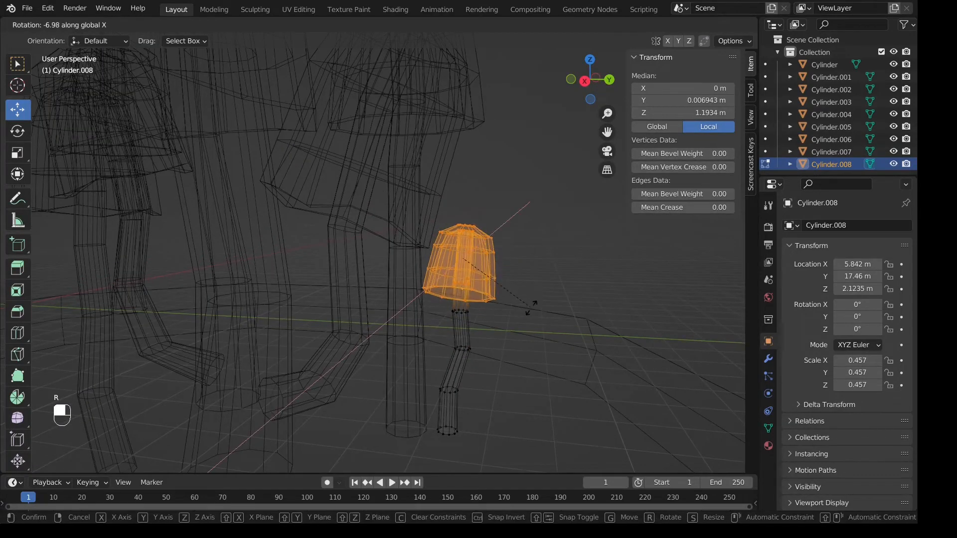
drag(521, 262, 526, 263)
key(Tab)
key(shift+z)
scroll(513, 284, down, 4)
mouse_move(513, 284)
shift+middle_down()
mouse_move(509, 325)
mouse_move(498, 274)
shift+middle_up()
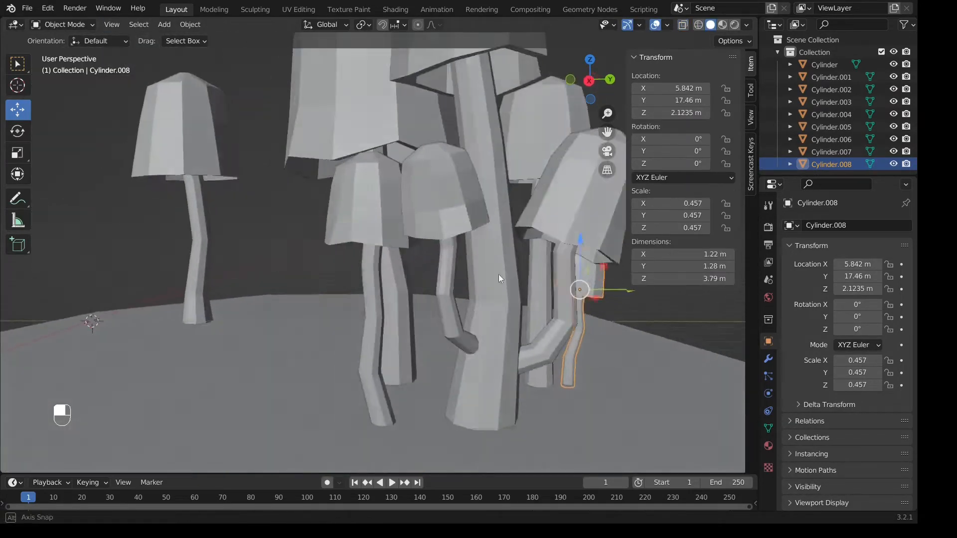
- Tilt the cap of the small bent mushroom in front of the largest one about 9.6° around X and finish editing
click(433, 242)
key(Tab)
key(shift+z)
drag(332, 155, 478, 275)
key(x)
key(x)
key(x)
key(x)
click(468, 220)
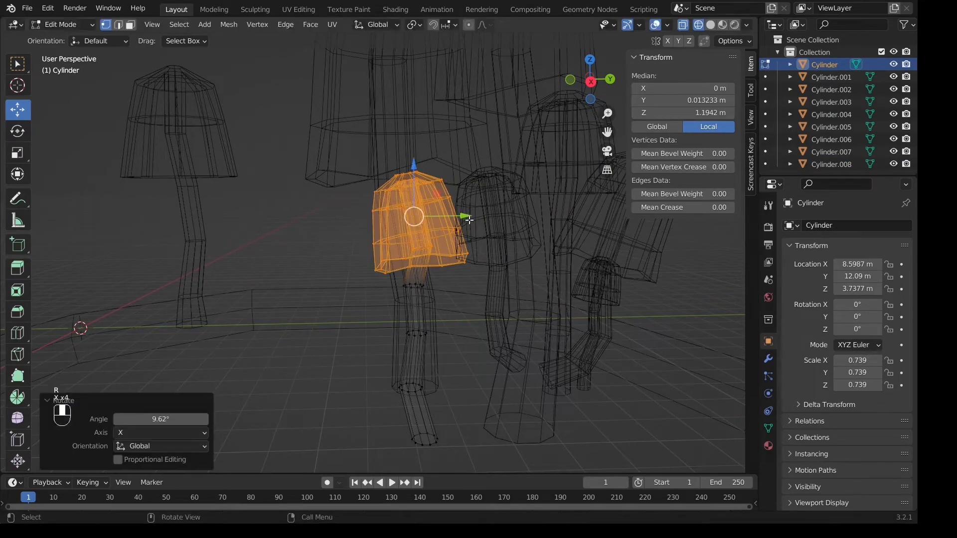
key(Tab)
key(shift+z)
- Select all cap vertices of the tall central mushroom and tilt the cap around X
scroll(560, 267, down, 2)
middle_drag(561, 268, 498, 285)
click(435, 251)
key(Tab)
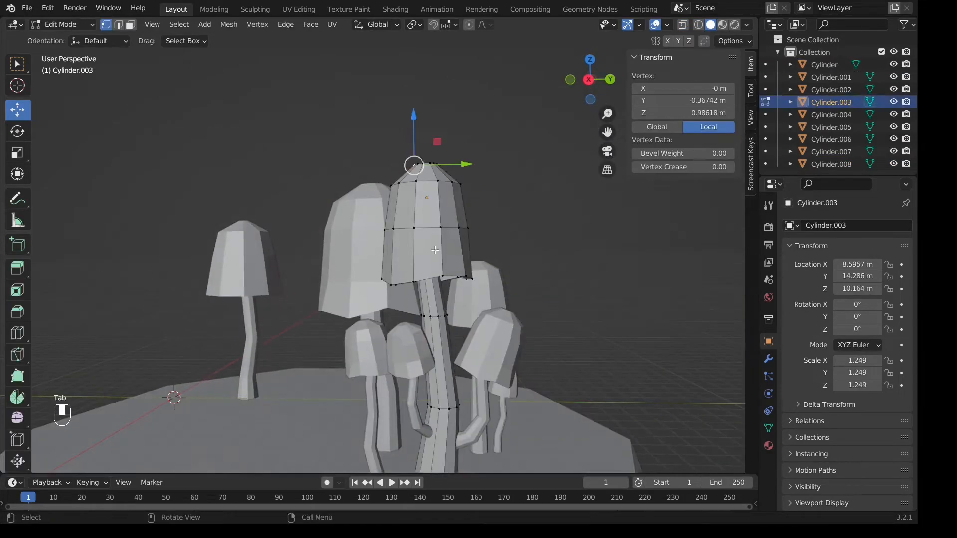
key(shift+z)
drag(347, 113, 505, 295)
key(r)
key(x)
click(496, 298)
- Shift the tall central mushroom's cap about -0.3 m along X over its stem and finish editing
middle_drag(496, 298, 199, 283)
click(216, 286)
drag(177, 285, 191, 283)
middle_drag(191, 284, 424, 269)
key(shift+z)
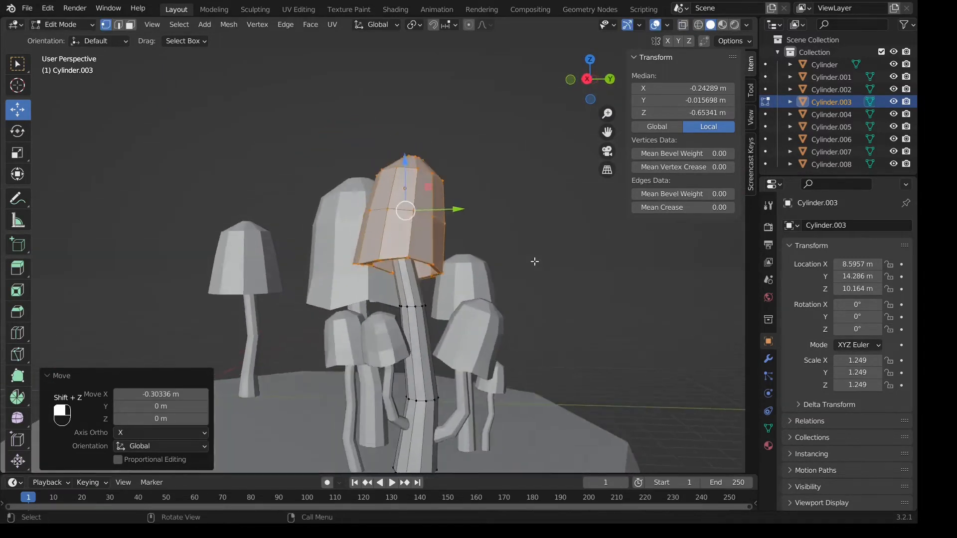
scroll(533, 261, down, 3)
click(534, 261)
middle_drag(534, 261, 402, 250)
key(Tab)
click(485, 306)
- Tilt the straight-stemmed mushroom's cap about -8.2° around X and about 12° around Y
click(385, 244)
key(Tab)
key(shift+z)
drag(307, 157, 440, 264)
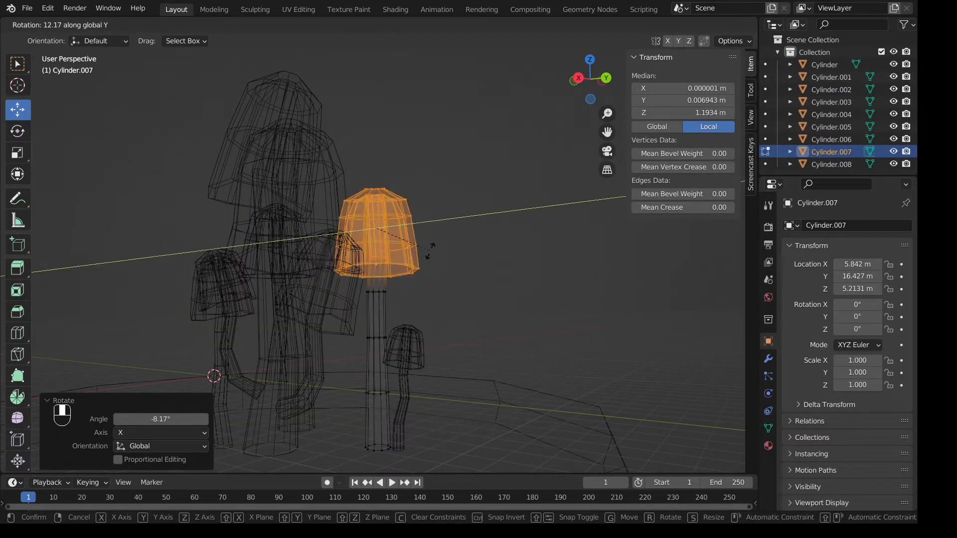
click(430, 251)
- Realign the straight-stemmed mushroom's tilted cap over its stem with small moves and finish editing
middle_drag(430, 251, 249, 302)
drag(223, 312, 216, 313)
middle_drag(216, 312, 284, 306)
key(shift+z)
drag(266, 311, 262, 312)
middle_drag(262, 312, 533, 264)
drag(536, 262, 542, 262)
key(Tab)
scroll(542, 274, down, 3)
click(542, 280)
- Lower a rim point of the tiny mushroom's cap slightly along Z to make the rim irregular
middle_drag(542, 280, 492, 294)
click(402, 339)
key(Tab)
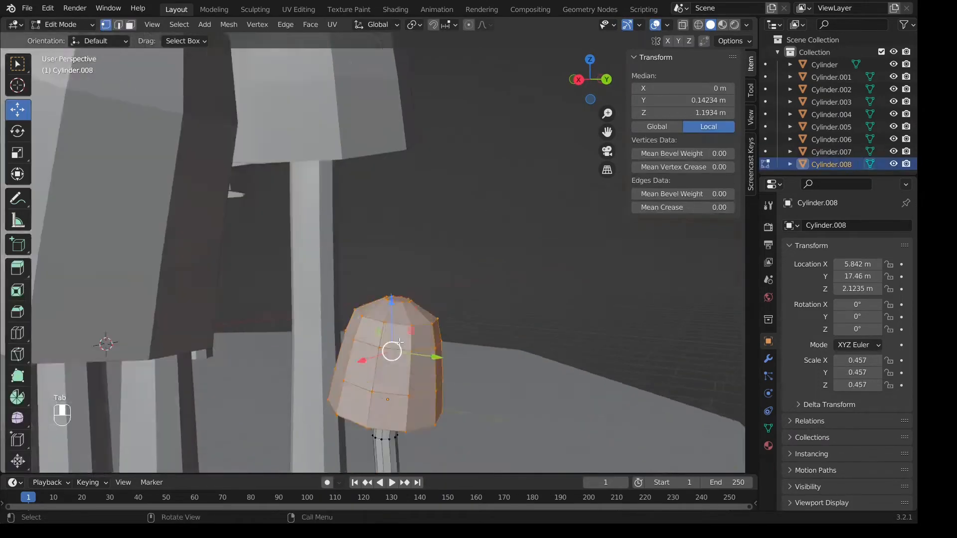
middle_drag(400, 343, 418, 230)
click(417, 230)
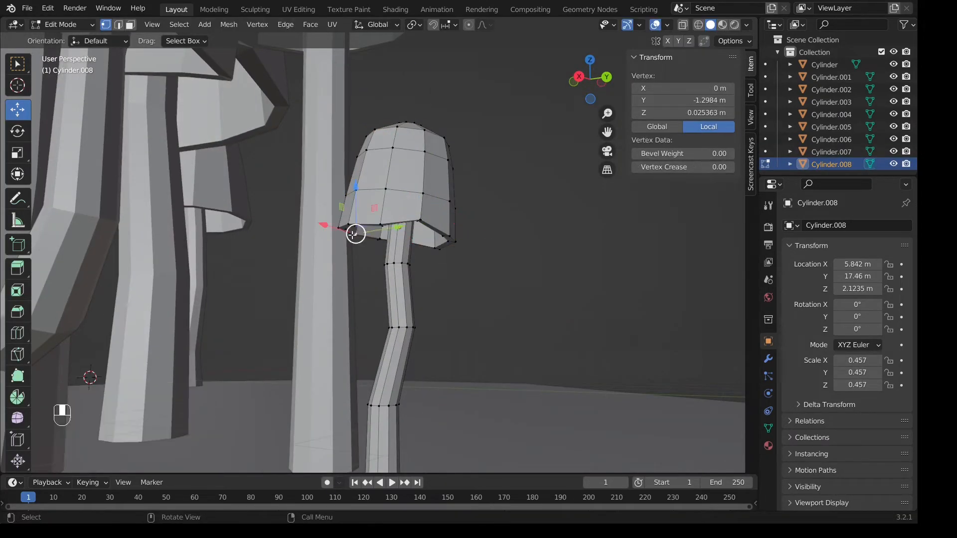
drag(353, 187, 353, 195)
middle_drag(352, 196, 398, 199)
key(Tab)
- Move several rim points of the straight-stemmed mushroom's cap up and down along Z for an uneven edge
click(439, 269)
key(Tab)
click(382, 135)
drag(382, 95, 382, 82)
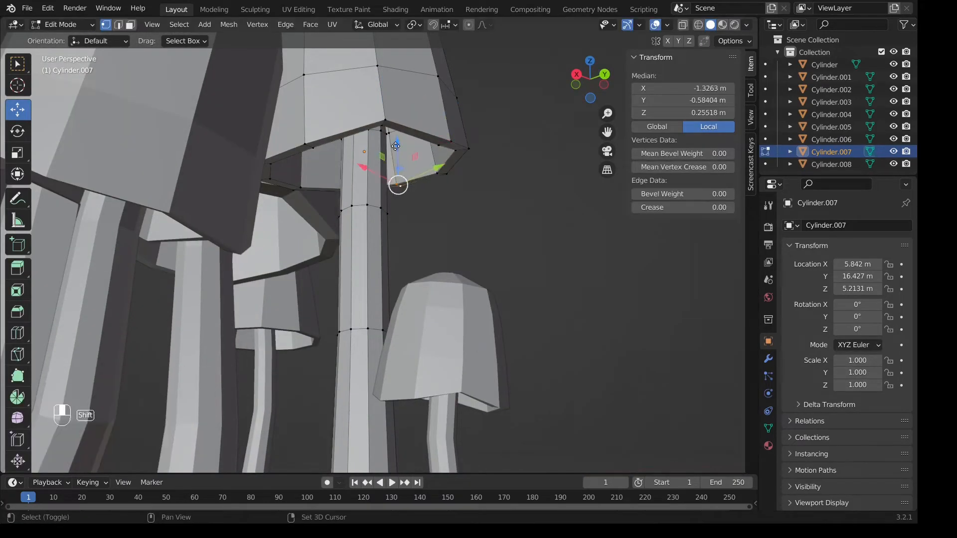
drag(395, 146, 395, 155)
middle_drag(395, 155, 304, 190)
click(290, 188)
shift+click(295, 184)
drag(245, 121, 245, 128)
scroll(245, 127, down, 8)
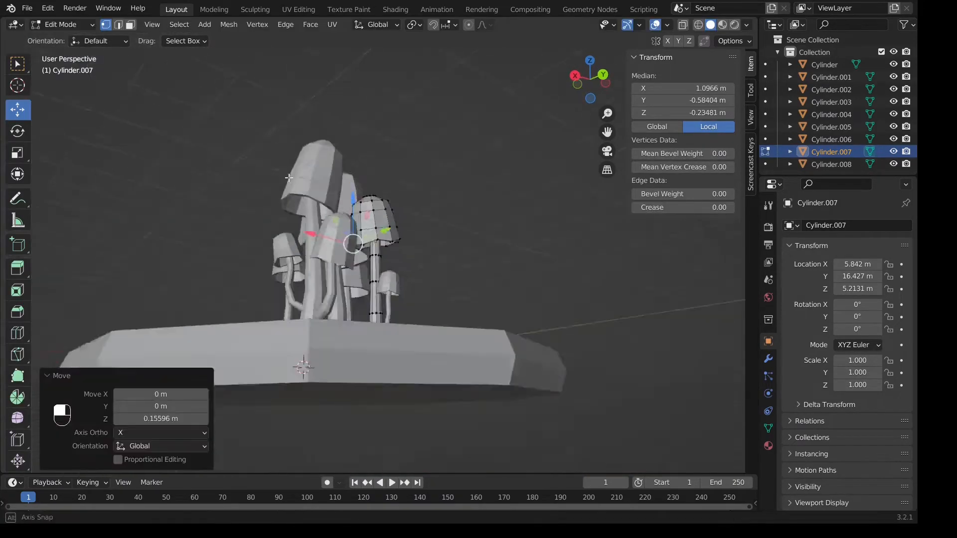
key(Tab)
- Move the isolated mushroom beside the cluster, scale it by 0.665, and place it near X 8.2, Y 9.39, Z 3.76 m
scroll(299, 215, up, 4)
click(473, 252)
mouse_move(299, 214)
middle_down()
mouse_move(473, 252)
mouse_move(425, 295)
mouse_move(351, 277)
mouse_move(297, 195)
middle_up()
click(298, 195)
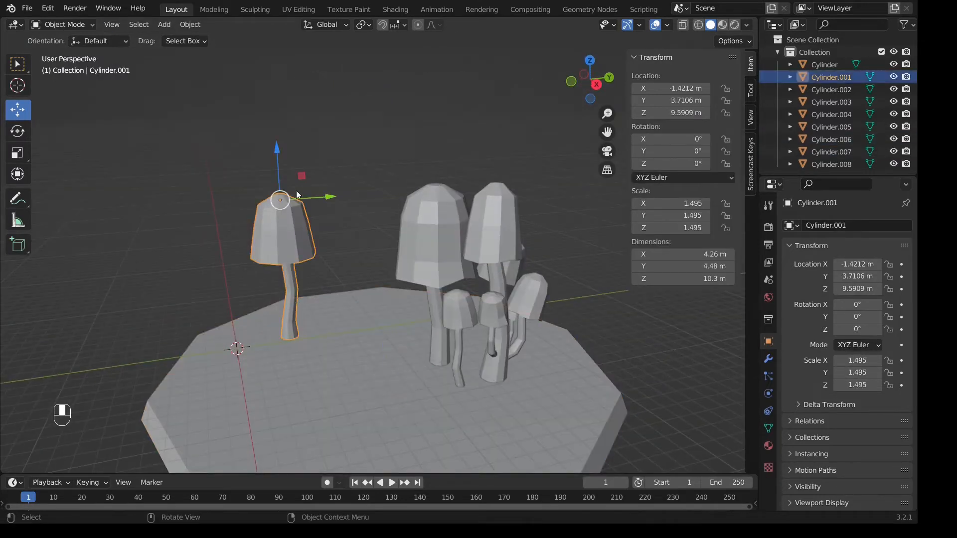
mouse_move(259, 242)
click(343, 253)
middle_drag(331, 279, 317, 259)
drag(299, 257, 339, 276)
key(s)
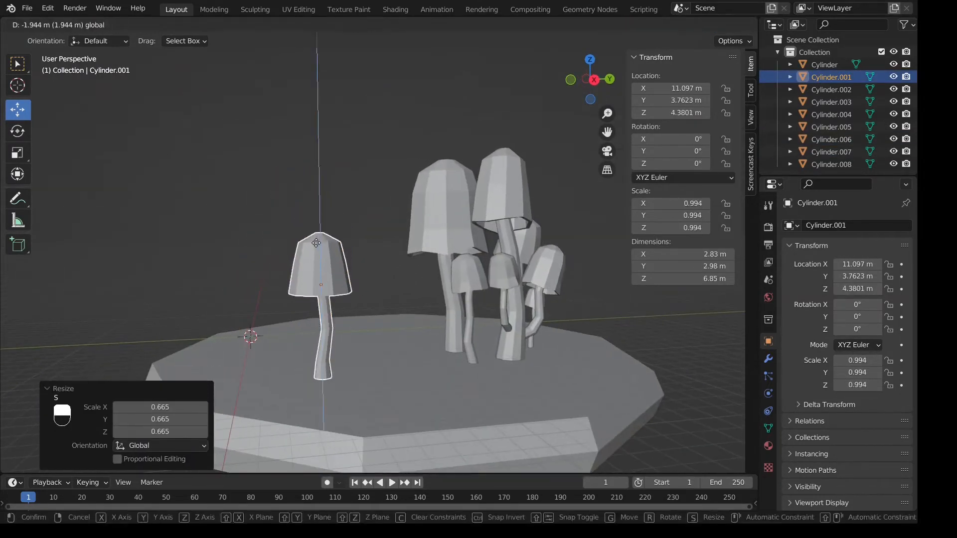
click(466, 284)
- Tilt the relocated mushroom's cap about 11° around X, rotate it slightly from the side, and shift it over the stem
key(Tab)
key(shift+z)
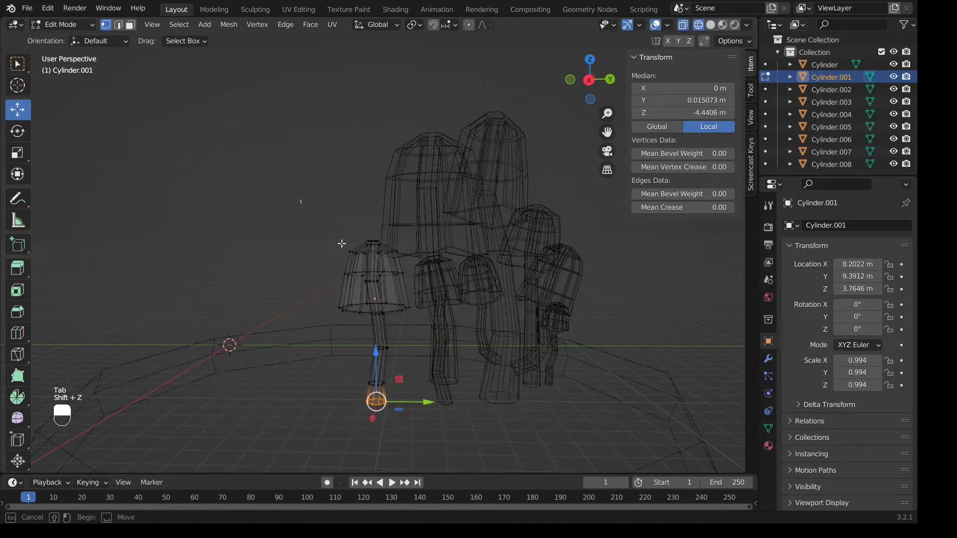
key(r)
key(x)
middle_drag(419, 310, 532, 329)
click(414, 300)
key(r)
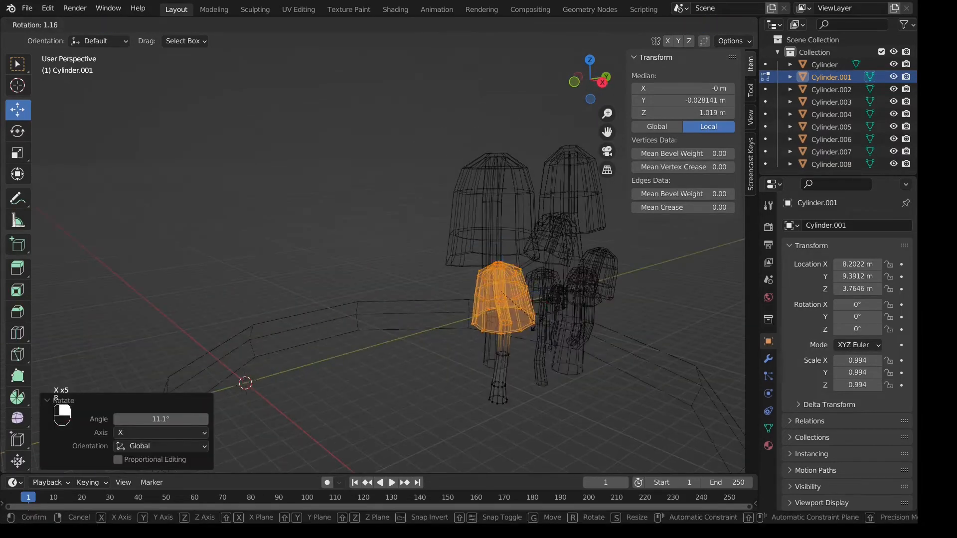
click(532, 313)
drag(533, 308, 534, 309)
middle_drag(553, 309, 448, 324)
key(Tab)
key(shift+z)
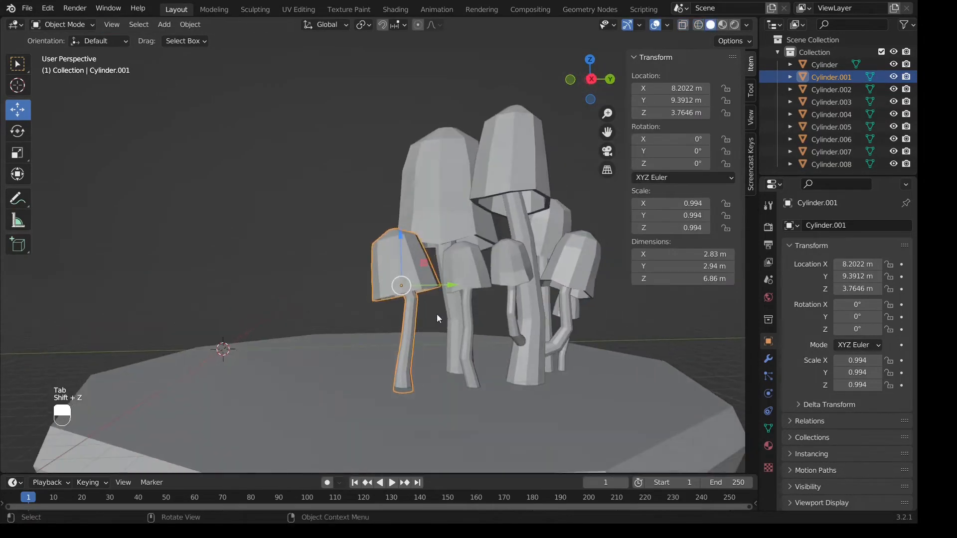
- Position the relocated mushroom on the base at about X 7.73, Y 9.30, Z 3.85 m
drag(448, 284, 459, 284)
middle_drag(459, 289, 456, 383)
drag(450, 402, 445, 393)
middle_drag(451, 319, 507, 360)
drag(528, 304, 521, 313)
middle_drag(519, 329, 418, 253)
scroll(409, 244, up, 1)
drag(369, 189, 370, 195)
- Lower the tall central mushroom together with its two attached side mushrooms slightly along Z into the base
click(529, 338)
middle_drag(528, 339, 508, 334)
shift+click(450, 294)
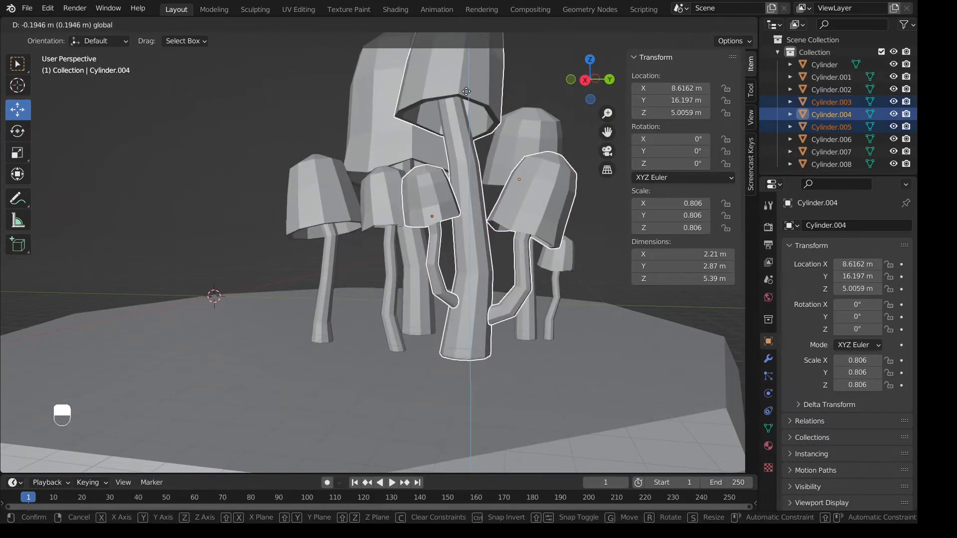
drag(466, 92, 466, 95)
middle_drag(432, 294, 448, 299)
- Lower the largest mushroom slightly along Z to about 9.2 m so its stem sits in the base
click(449, 301)
middle_drag(409, 234, 429, 201)
scroll(429, 199, down, 2)
drag(428, 93, 428, 97)
click(476, 117)
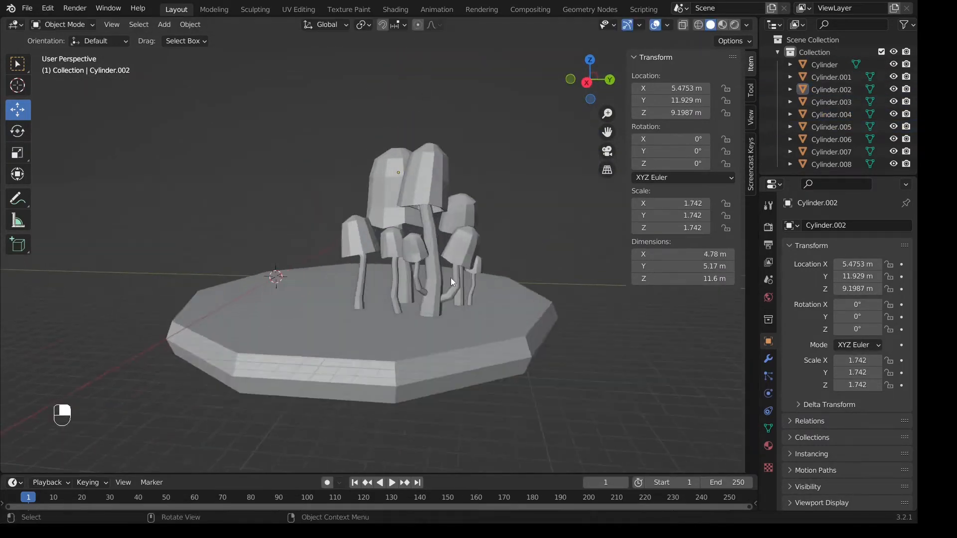
- Edit the relocated mushroom's mesh and raise a pair of front rim vertices on its cap along Z
scroll(444, 280, down, 1)
mouse_move(414, 279)
middle_down()
mouse_move(437, 285)
mouse_move(389, 290)
mouse_move(429, 279)
middle_up()
scroll(428, 277, up, 3)
click(406, 265)
key(Tab)
scroll(398, 244, up, 3)
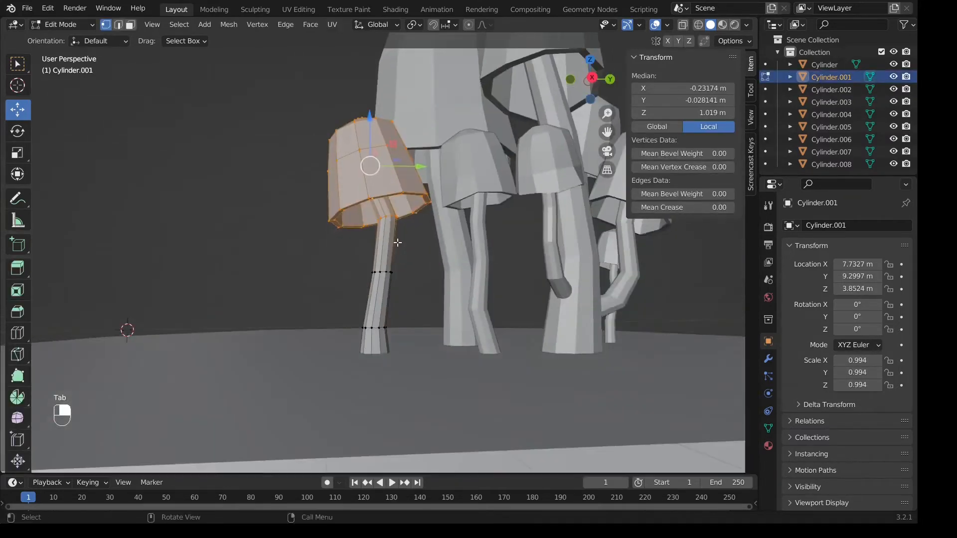
shift+middle_drag(397, 243, 397, 267)
click(402, 217)
shift+click(403, 220)
drag(403, 169, 403, 161)
- Offset more rim vertex pairs of that cap along Z, lowering the pair facing the cluster by about 0.15 m
click(362, 251)
shift+click(364, 251)
drag(362, 202, 363, 193)
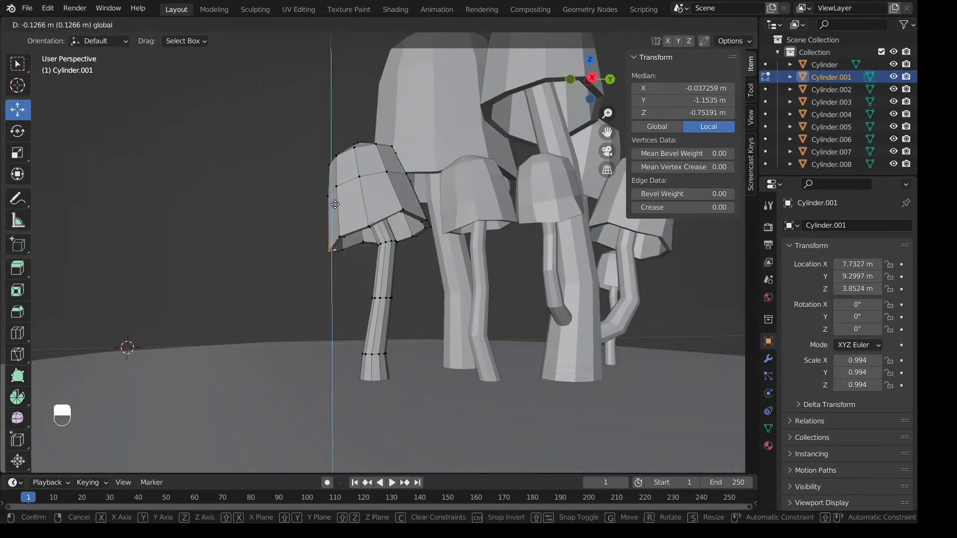
drag(425, 181, 425, 188)
scroll(423, 199, down, 2)
mouse_move(424, 200)
middle_down()
mouse_move(423, 220)
mouse_move(416, 200)
middle_up()
scroll(417, 239, up, 3)
middle_drag(406, 319, 420, 320)
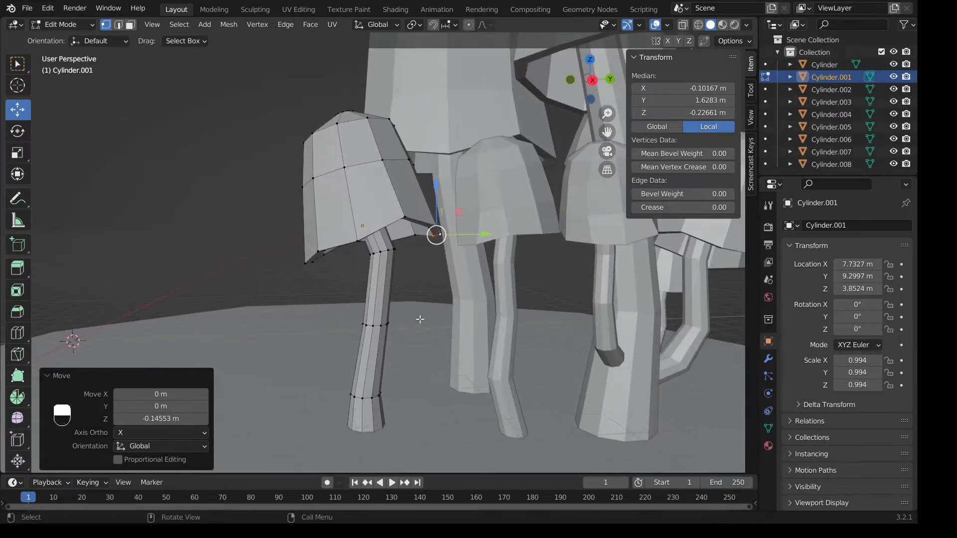
- Bend the relocated mushroom's stem by shifting its upper part along Y, and finish editing
key(shift+z)
drag(406, 319, 361, 334)
click(433, 324)
key(shift+z)
scroll(433, 324, down, 3)
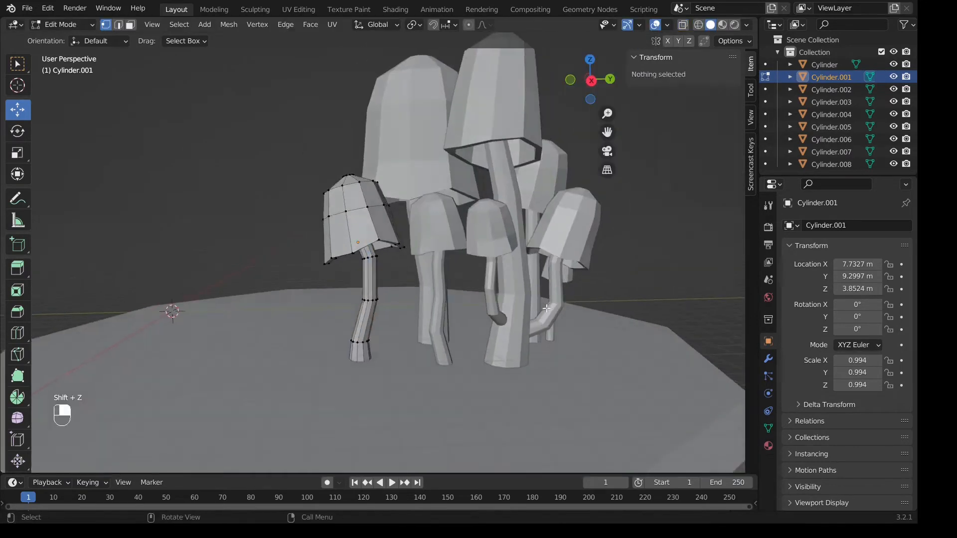
key(Tab)
- Rip a rim vertex pair on the relocated mushroom's cap and move it about 0.3 m to open a split
scroll(387, 243, up, 5)
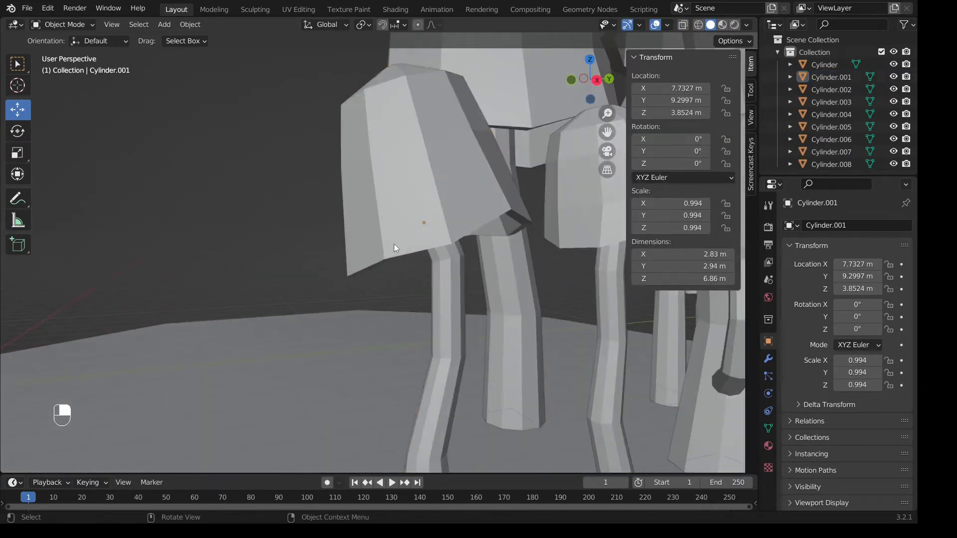
key(Tab)
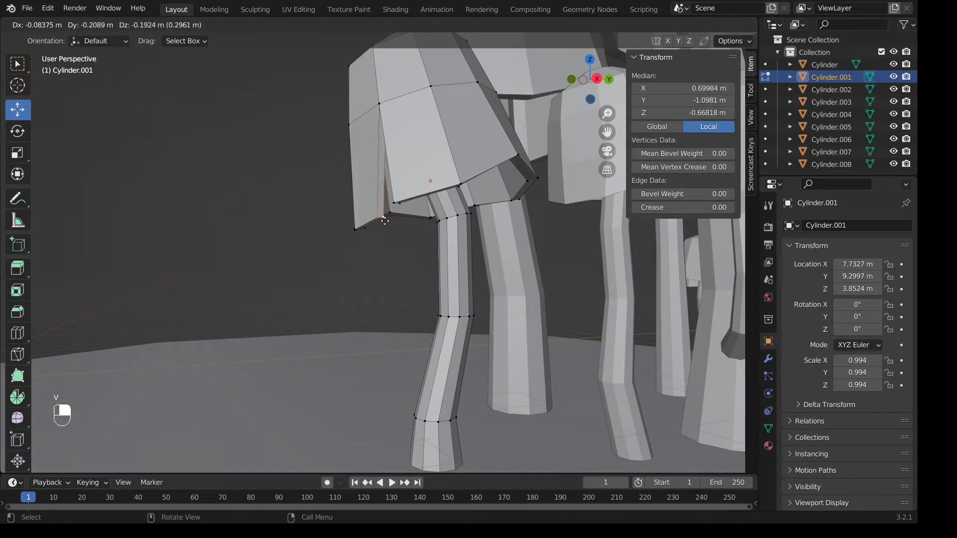
click(385, 221)
scroll(385, 220, up, 1)
middle_drag(385, 221, 348, 258)
click(158, 235)
- Fill the open sides of the split in the cap with faces between its inner and outer edges
middle_drag(158, 235, 184, 244)
scroll(225, 242, up, 2)
key(2)
shift+middle_drag(282, 223, 355, 299)
shift+click(350, 288)
key(f)
scroll(367, 303, down, 3)
shift+click(353, 293)
key(f)
scroll(355, 292, down, 5)
click(542, 294)
key(shift+z)
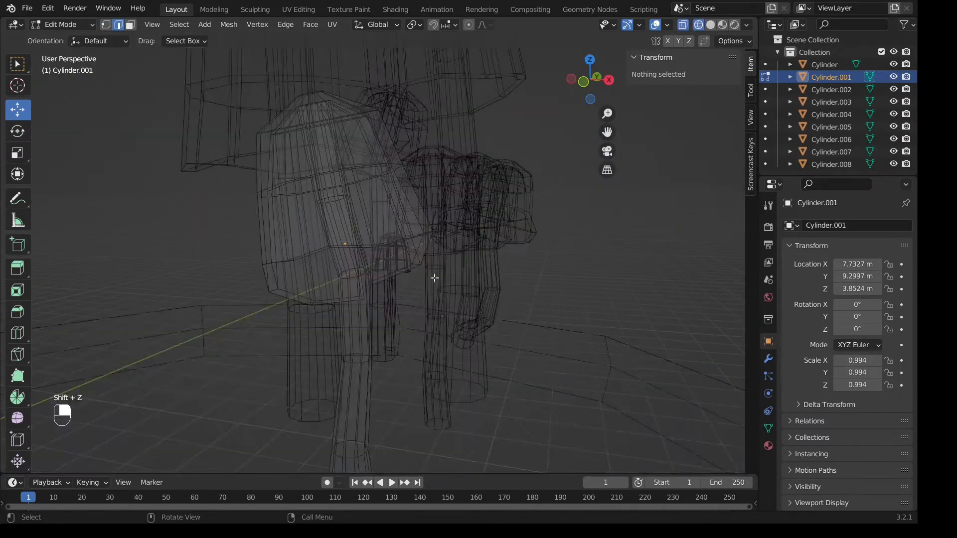
- Finish editing the relocated mushroom, and rip a rim vertex pair on a small mushroom's cap to open a split
key(shift+z)
middle_drag(431, 277, 341, 251)
key(Tab)
click(549, 259)
click(346, 243)
key(Tab)
scroll(344, 242, up, 3)
click(354, 221)
shift+click(336, 234)
key(v)
click(352, 243)
click(329, 247)
- Fill both open sides of the small cap's split with faces between its inner and outer edges, and finish editing
scroll(333, 252, up, 4)
middle_drag(284, 254, 72, 70)
click(249, 245)
shift+click(332, 254)
key(f)
middle_drag(332, 253, 282, 264)
click(169, 239)
shift+click(160, 250)
key(f)
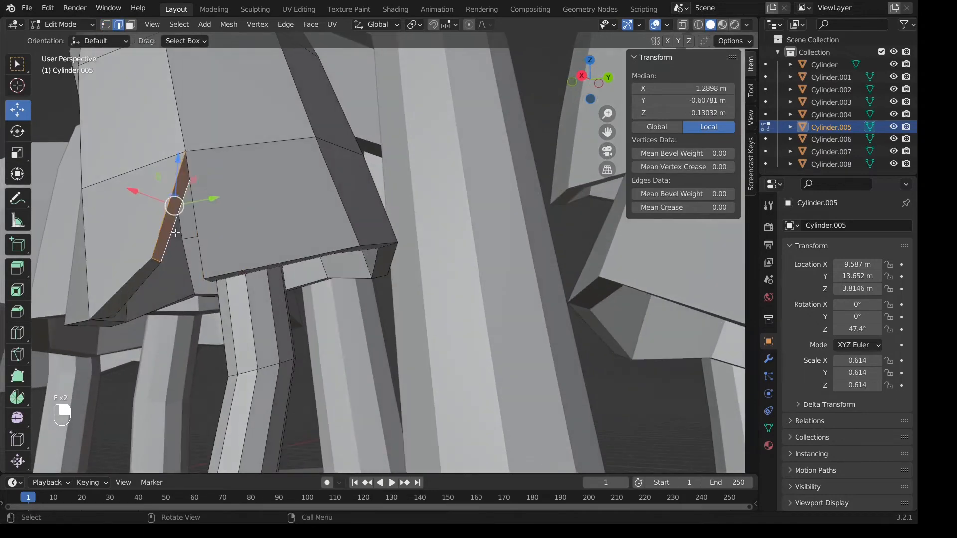
scroll(279, 249, down, 5)
key(1)
key(Tab)
- Rip a rim vertex pair on the tilted cap of the Cylinder.007 mushroom to start another split
click(431, 329)
scroll(438, 334, up, 2)
middle_drag(439, 334, 370, 344)
scroll(396, 282, down, 3)
scroll(402, 279, down, 3)
scroll(367, 300, up, 4)
click(366, 310)
click(344, 230)
key(Tab)
middle_drag(343, 228, 344, 335)
shift+click(392, 290)
key(v)
click(382, 314)
- Select the ripped rim vertices on the tilted cap and shift them horizontally to widen the split
click(304, 331)
shift+click(303, 327)
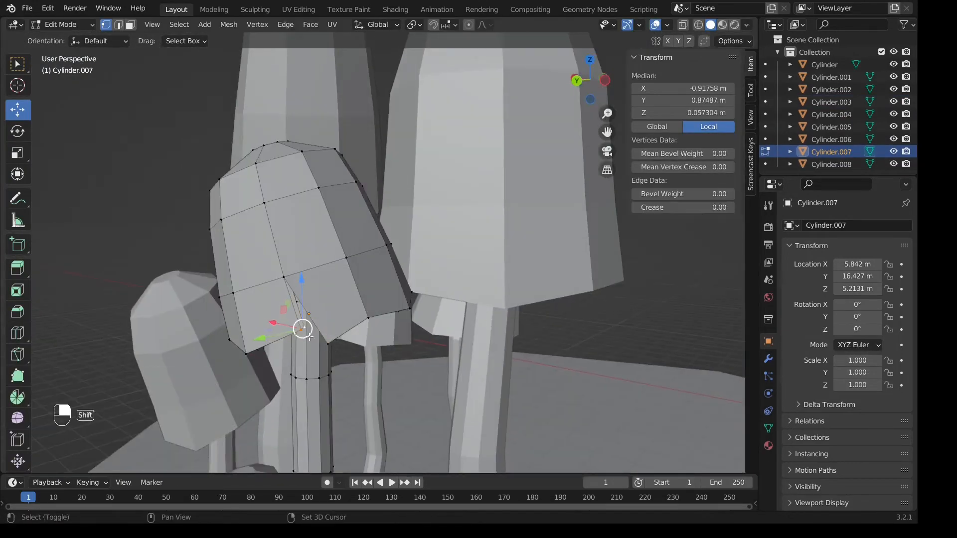
middle_drag(274, 313, 282, 335)
drag(268, 376, 268, 376)
middle_drag(268, 375, 369, 324)
drag(389, 315, 367, 315)
middle_drag(367, 315, 193, 178)
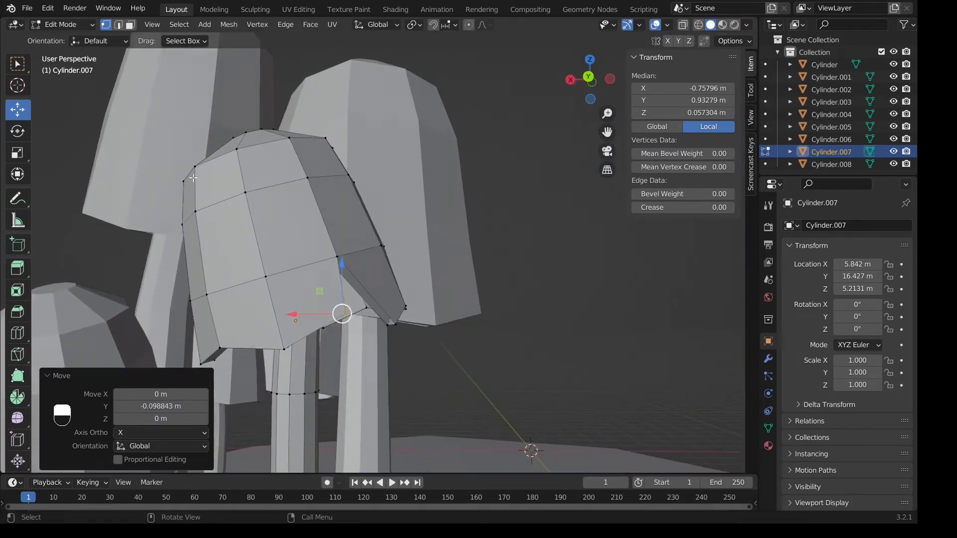
- Close the open sides of the tilted cap's split with faces between the inner and outer edges, and finish editing
scroll(373, 311, up, 4)
middle_drag(377, 360, 378, 346)
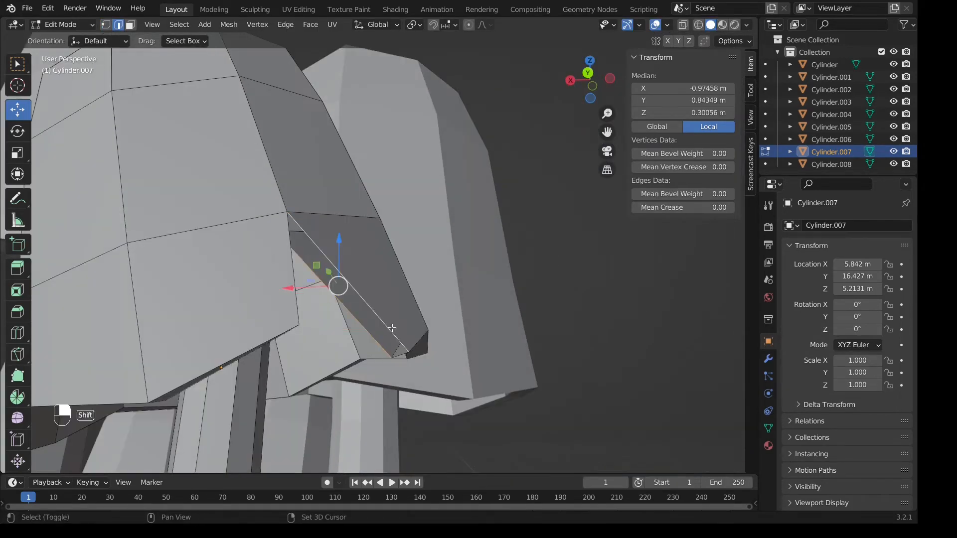
scroll(392, 328, down, 6)
key(Tab)
- Rip a rim vertex pair on the large Cylinder.002 mushroom's cap and move the vertices apart to open a split
scroll(466, 327, up, 5)
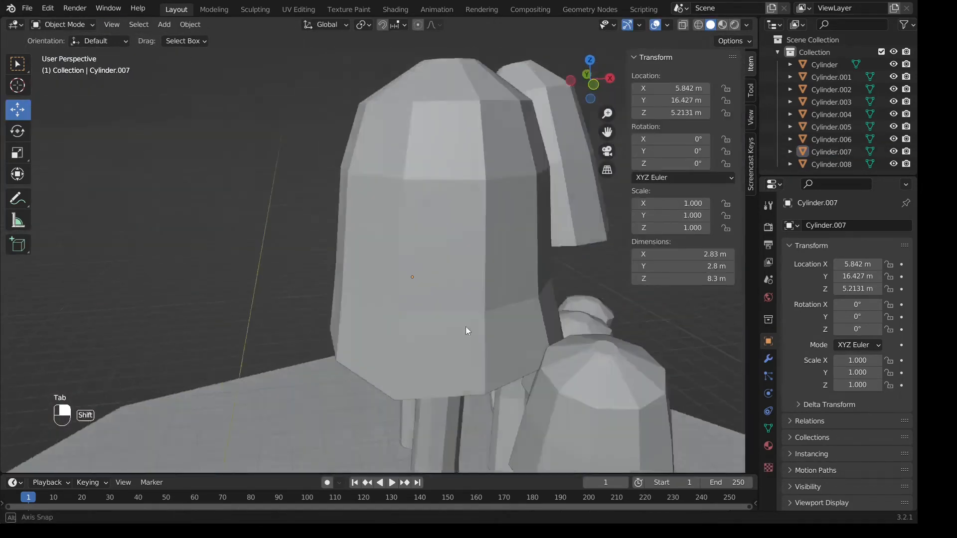
middle_drag(466, 327, 448, 277)
click(456, 272)
key(Tab)
click(449, 277)
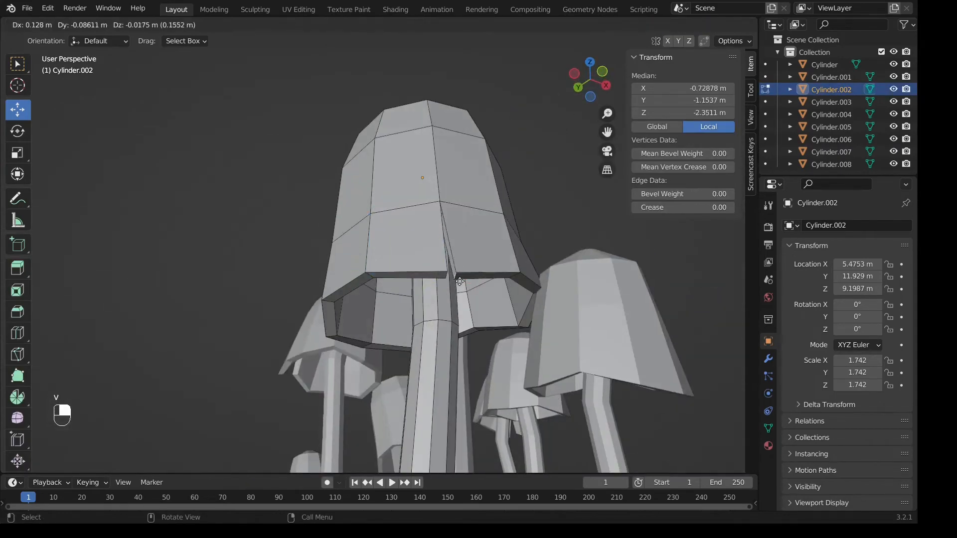
click(499, 298)
middle_drag(499, 299, 399, 299)
drag(451, 298, 440, 296)
- Fill both sides of the large cap's split with faces, and finish editing the mushroom
click(464, 280)
middle_drag(439, 296, 301, 283)
shift+click(459, 284)
key(f)
key(f)
scroll(530, 267, down, 4)
key(Tab)
- Add a 10-vertex cylinder with 1 m radius and 2 m depth at the world origin
scroll(530, 268, down, 4)
middle_drag(531, 272, 537, 316)
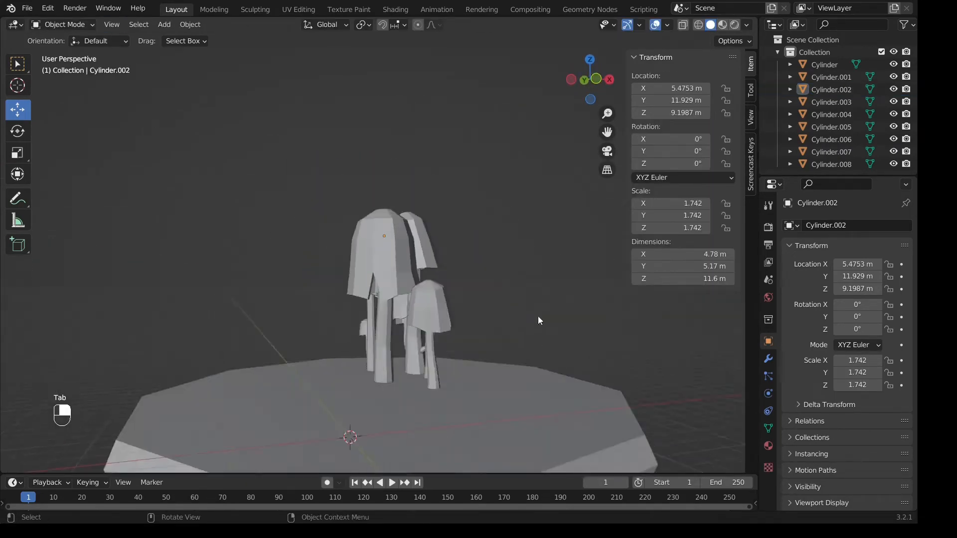
scroll(498, 319, up, 4)
middle_drag(387, 316, 355, 327)
middle_drag(431, 272, 314, 279)
scroll(411, 253, down, 3)
shift+middle_drag(314, 279, 360, 260)
key(shift+a)
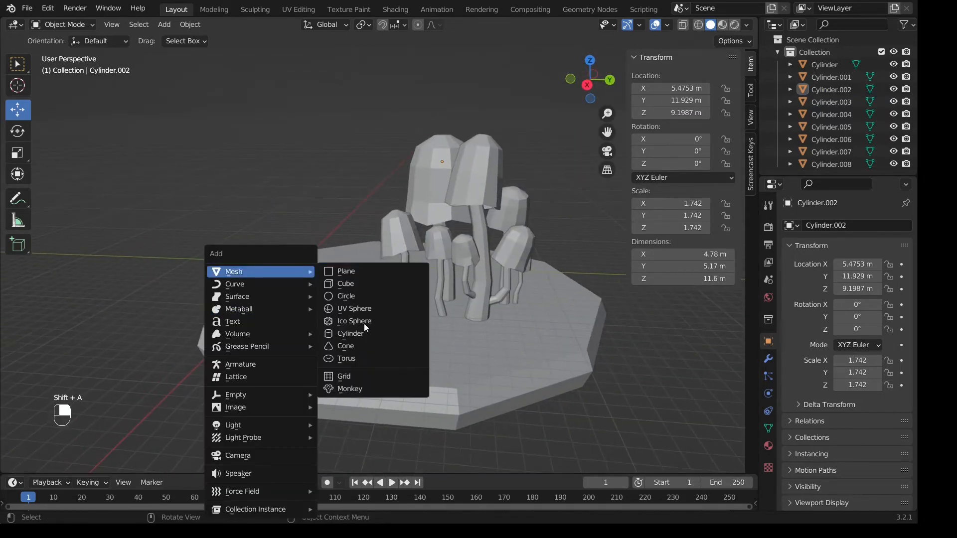
click(359, 334)
scroll(369, 279, up, 4)
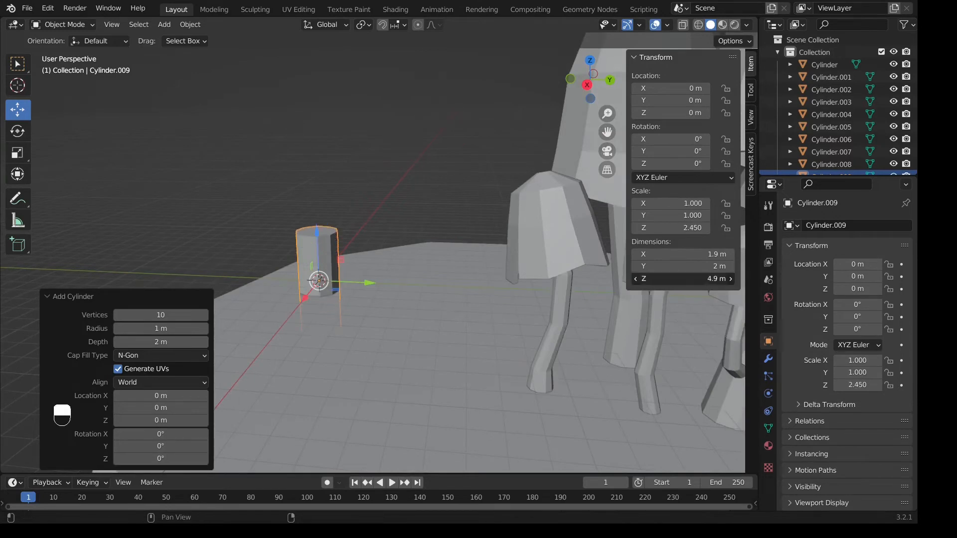
- Stretch the new cylinder along Z and scale it up to about 2.95 m wide and 14.5 m tall
drag(698, 279, 663, 279)
click(395, 246)
scroll(395, 246, down, 4)
scroll(382, 265, up, 2)
key(s)
click(413, 248)
scroll(414, 248, down, 2)
scroll(469, 284, up, 1)
key(s)
click(353, 253)
- Rotate the cylinder 90° about Y and lay it on the base at about X 4.45 m, Z 1.73 m
scroll(339, 237, up, 4)
drag(325, 205, 324, 89)
shift+middle_drag(359, 150, 363, 207)
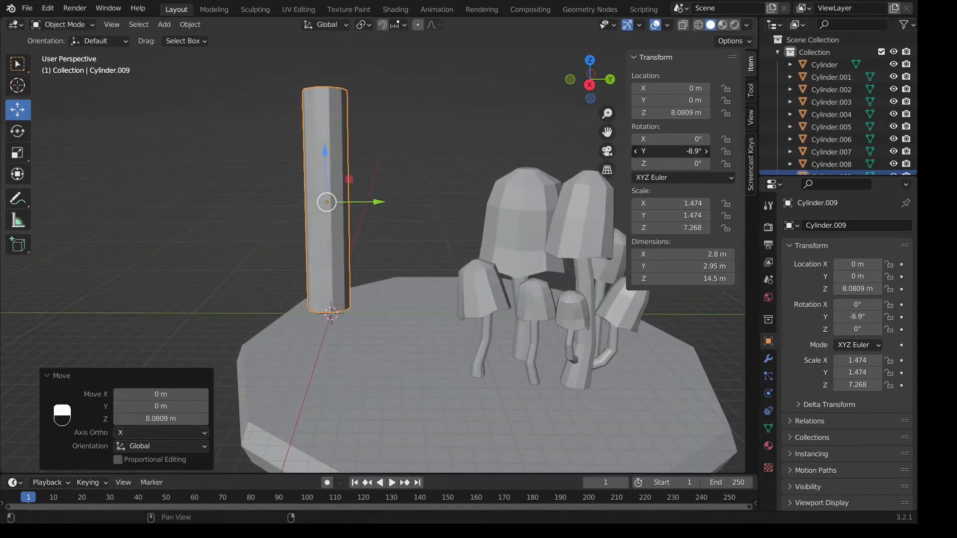
key(Return)
middle_drag(409, 185, 440, 218)
drag(298, 155, 307, 268)
middle_drag(309, 269, 364, 237)
drag(298, 281, 340, 286)
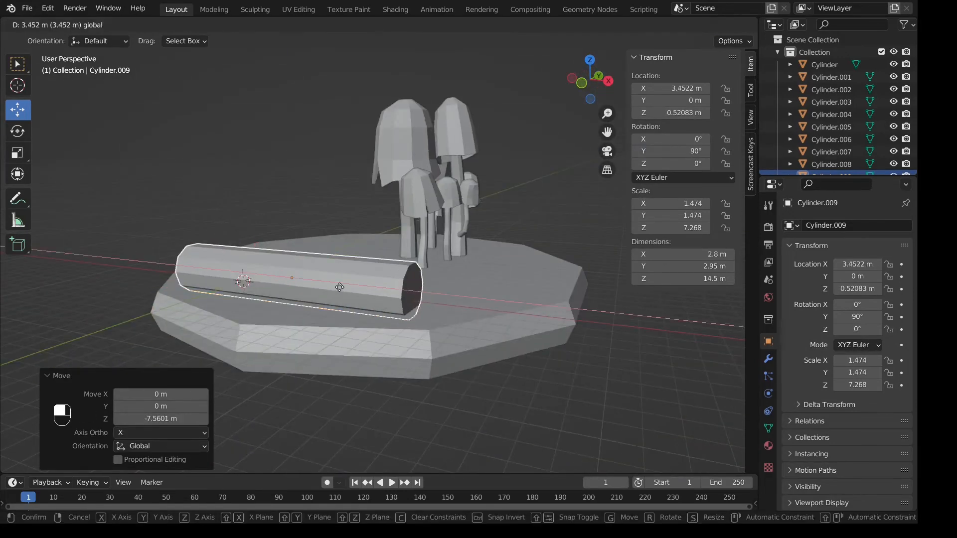
drag(288, 224, 288, 199)
middle_drag(288, 200, 420, 236)
- Inset both end faces of the lying cylinder and push them inward, about 0.73 m at one end and 0.95 m at the other
key(Tab)
drag(329, 158, 445, 319)
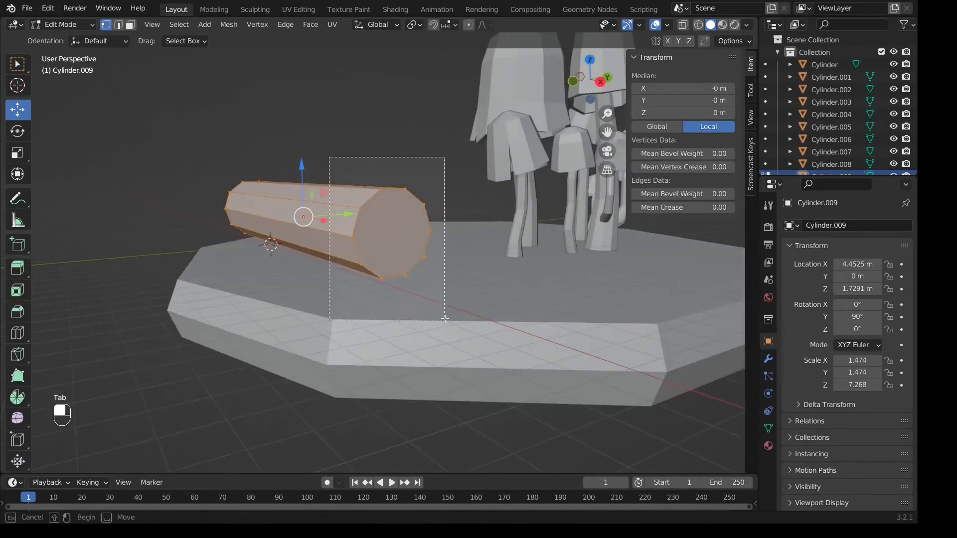
click(413, 254)
scroll(411, 253, up, 3)
middle_drag(408, 225, 327, 220)
click(425, 241)
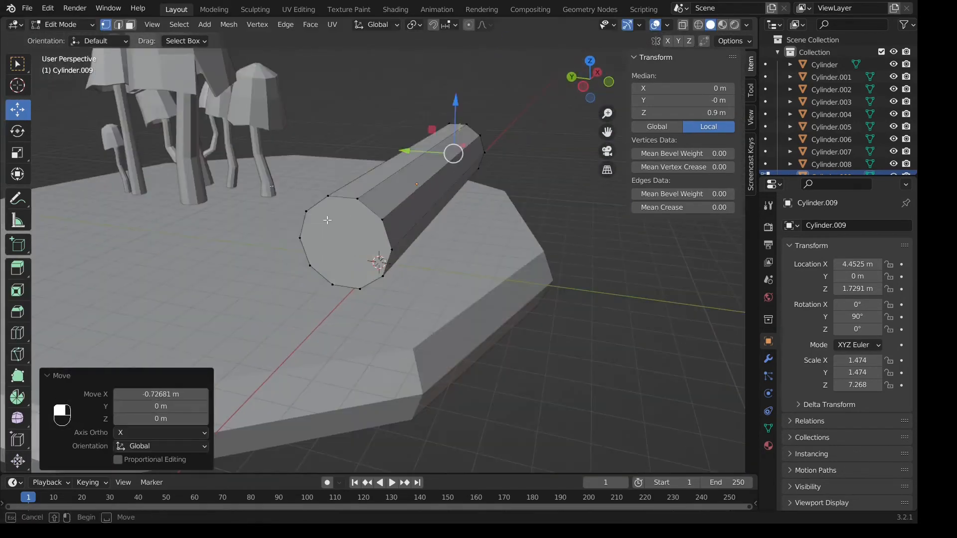
click(382, 258)
middle_drag(382, 257, 380, 273)
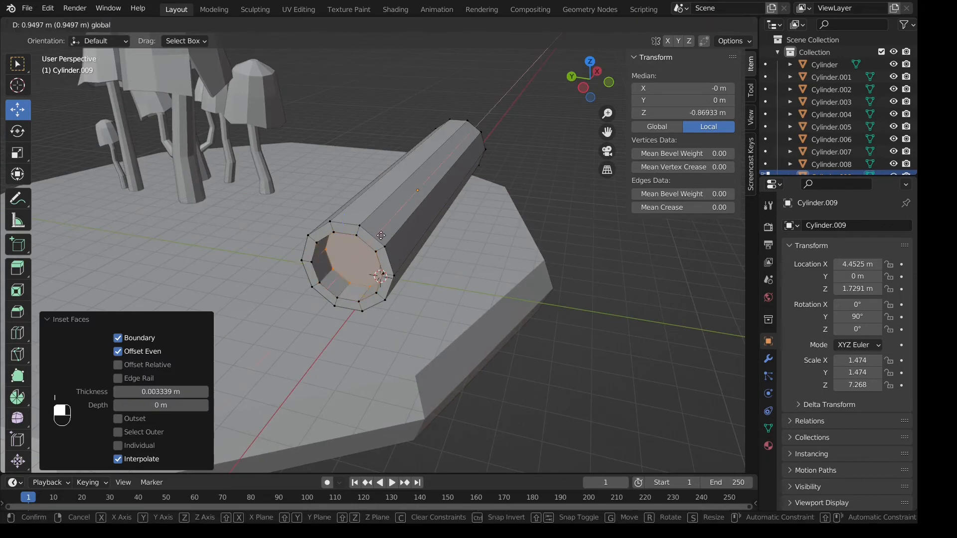
- Select the lower side rim vertices on the second hollowed end of the log and shift them along X
middle_drag(384, 238, 443, 282)
click(455, 291)
shift+click(477, 294)
shift+click(491, 304)
middle_drag(491, 304, 539, 326)
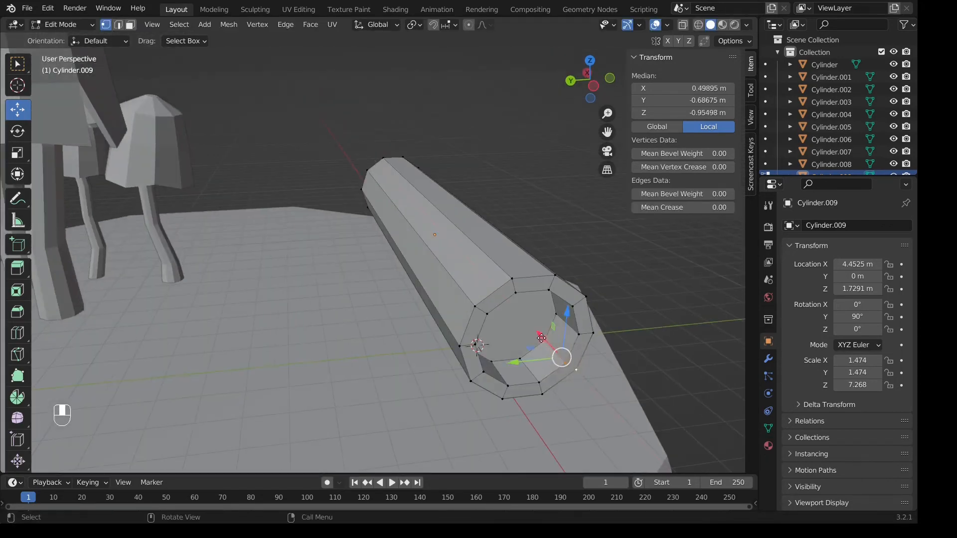
drag(542, 336, 553, 345)
- Push the upper rim vertices of the same log end inward about 0.41 m along X
middle_drag(552, 346, 466, 294)
click(300, 158)
shift+click(306, 167)
shift+click(310, 174)
middle_drag(310, 175, 323, 204)
drag(329, 209, 340, 206)
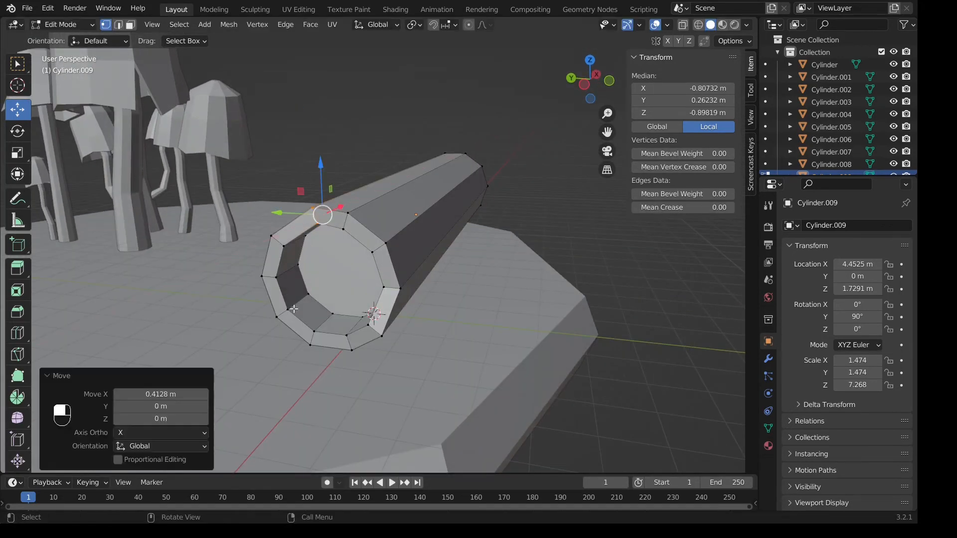
- Shift further rim vertices of that log end along X to make its edge more irregular
click(314, 289)
middle_drag(314, 289, 573, 279)
click(586, 271)
drag(563, 277, 573, 289)
middle_drag(574, 289, 324, 255)
- Make the log's opposite end uneven by moving rim vertices along X, pulling a side pair inward about 0.1 m
key(Tab)
key(Tab)
click(480, 260)
shift+click(488, 267)
shift+click(338, 307)
click(334, 309)
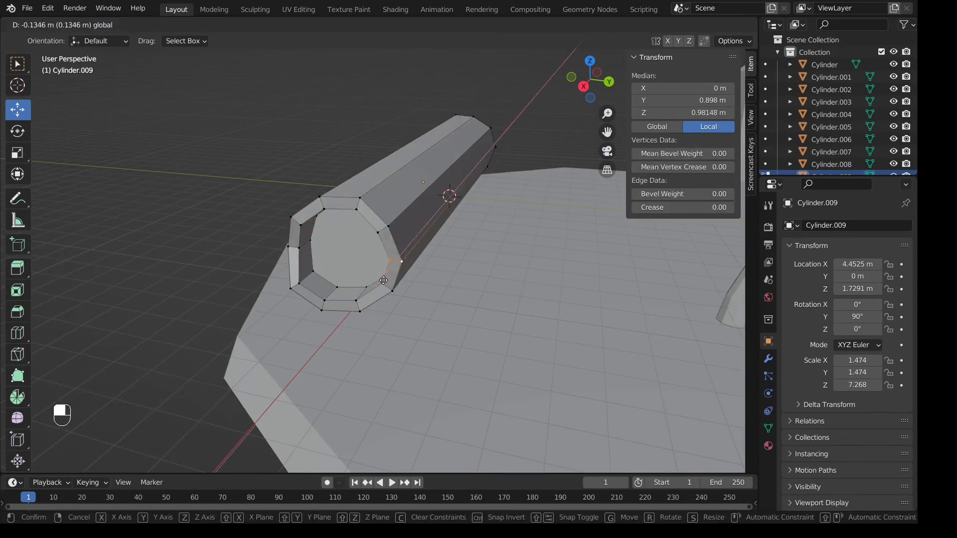
drag(383, 280, 386, 277)
- Add edge loops around the log near both of its ends and scale the loop near the viewer to 0.974
scroll(386, 278, down, 5)
middle_drag(386, 278, 463, 249)
key(Tab)
middle_drag(389, 249, 355, 247)
scroll(409, 299, up, 3)
middle_drag(474, 324, 404, 309)
scroll(462, 277, down, 3)
key(Tab)
click(482, 275)
click(301, 293)
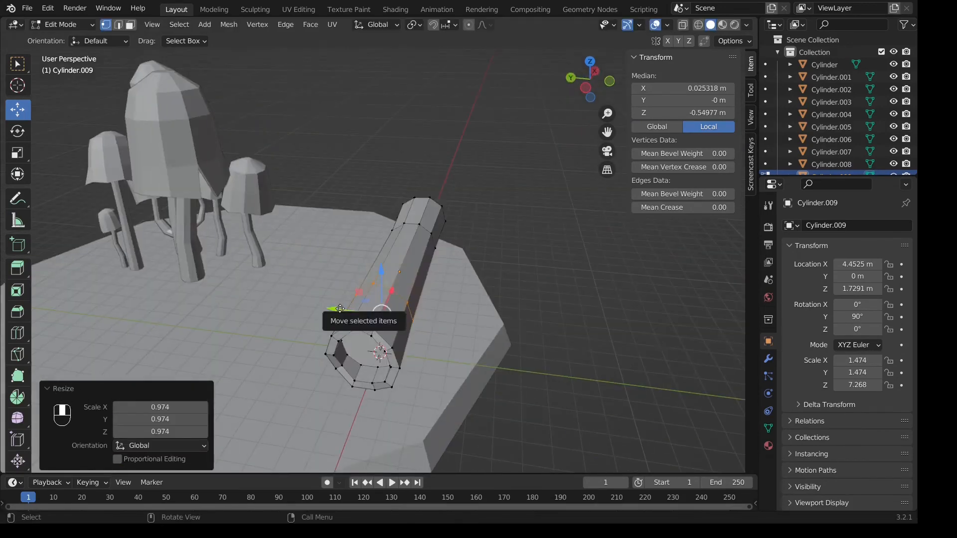
- Shift the log's edge loop sideways to bend the log slightly, and finish editing
drag(335, 311, 340, 312)
middle_drag(340, 311, 393, 331)
drag(362, 326, 363, 326)
key(Tab)
- Rotate the log to -40.9° about Z and move it to about Y 3.74 m, Z 0.91 m
middle_drag(363, 326, 348, 302)
click(548, 387)
click(388, 355)
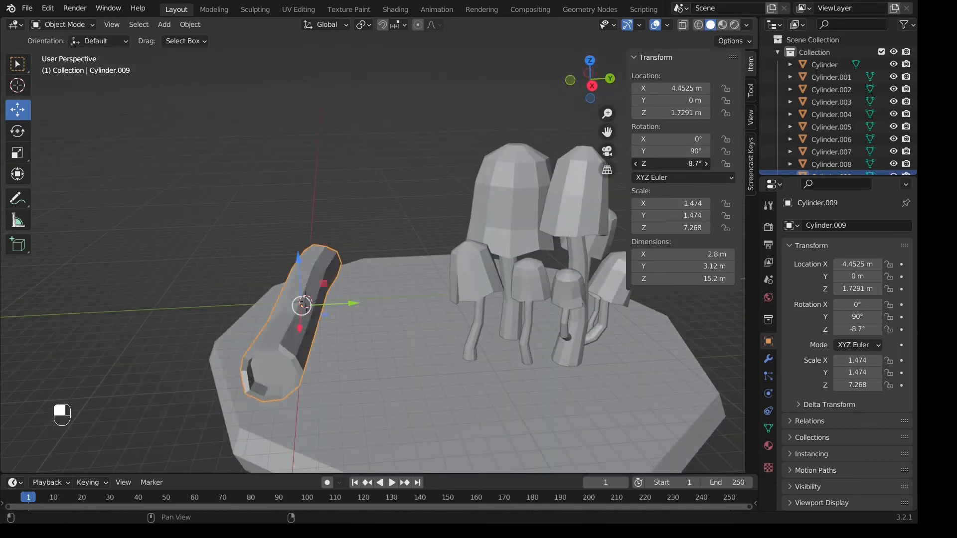
drag(327, 302, 391, 299)
middle_drag(391, 299, 553, 264)
drag(428, 206, 428, 222)
middle_drag(429, 222, 465, 256)
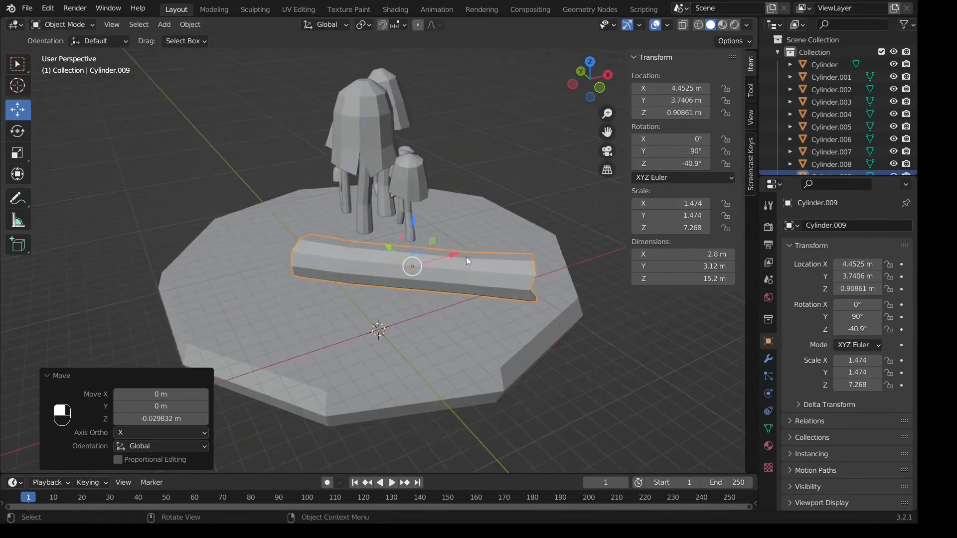
- Move the log close behind the mushroom cluster, to about X 2.22 m and Y 7.78 m
middle_drag(658, 334, 559, 309)
drag(474, 275, 491, 274)
middle_drag(491, 274, 460, 256)
drag(486, 269, 491, 269)
scroll(468, 250, down, 2)
- Open the choice of mesh primitives for adding another object to the scene
middle_drag(444, 235, 378, 291)
key(shift+a)
mouse_move(379, 271)
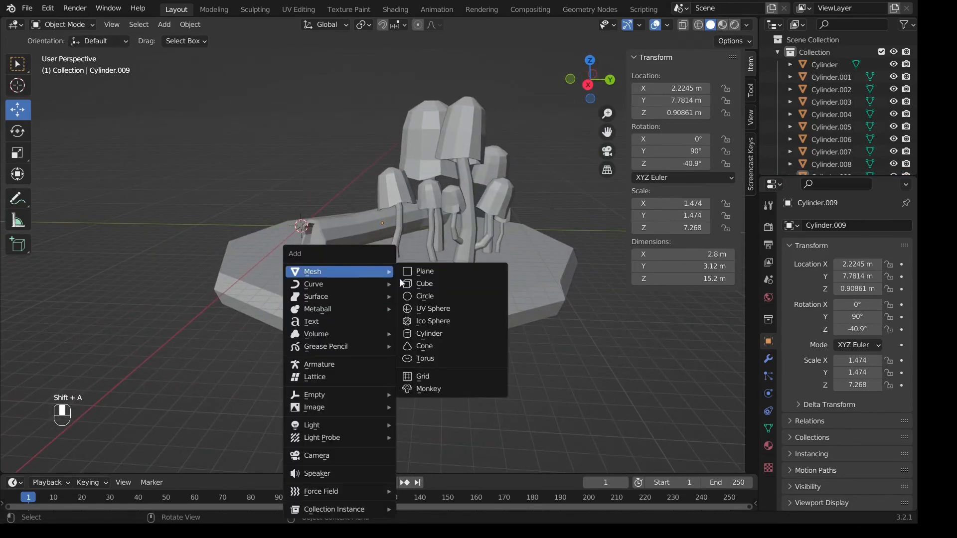